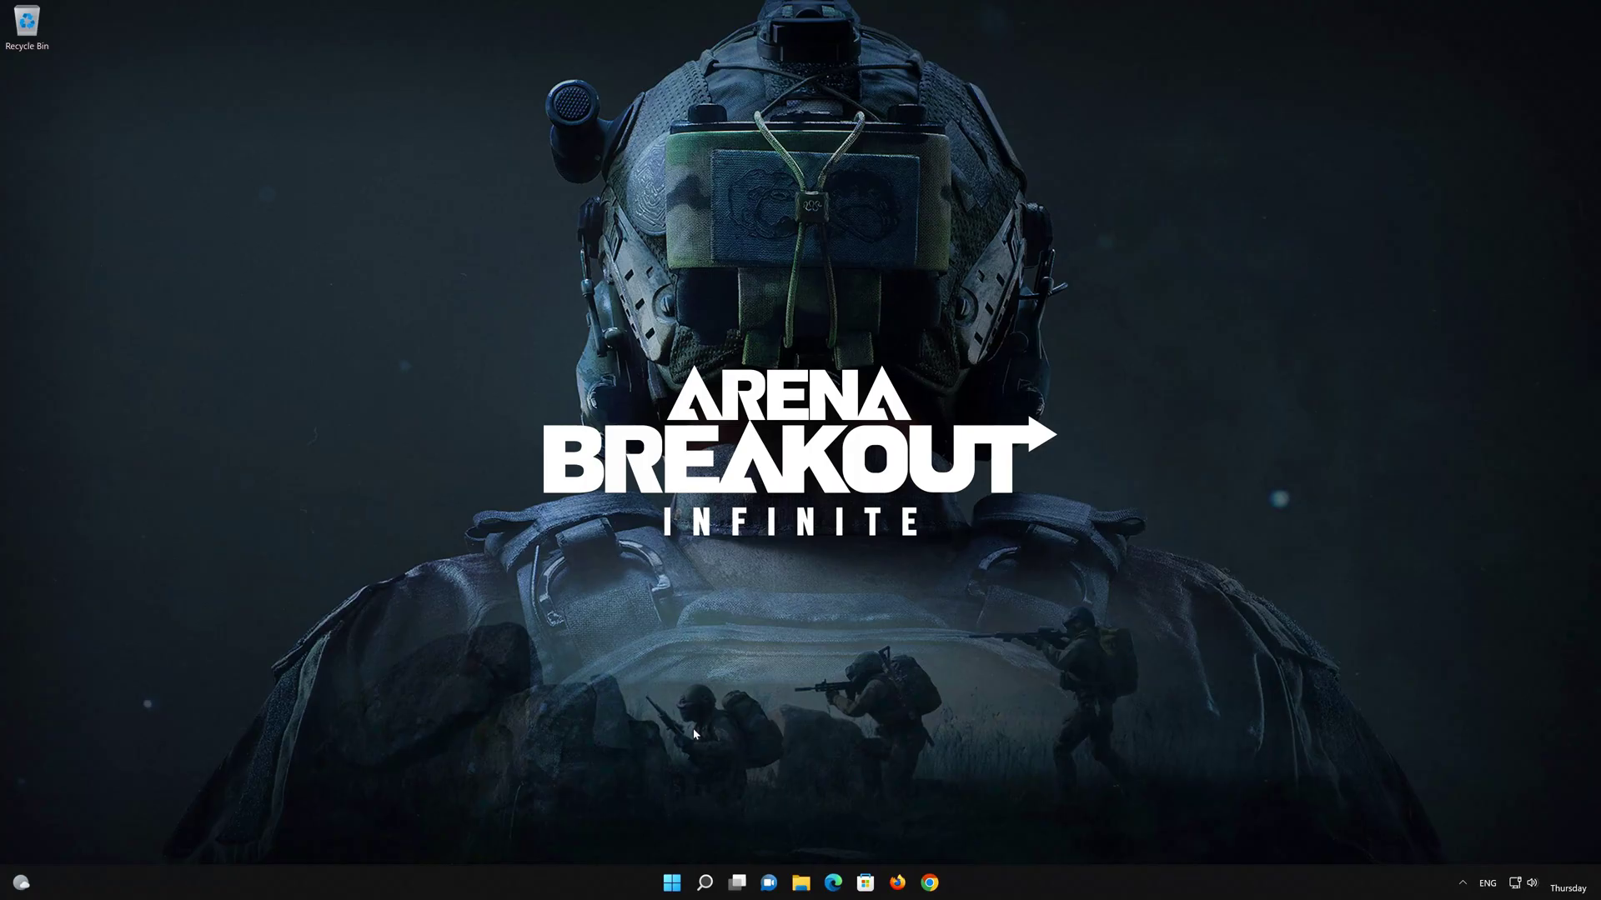
# - Bring up the Start menu from the taskbar
pyautogui.click(671, 884)
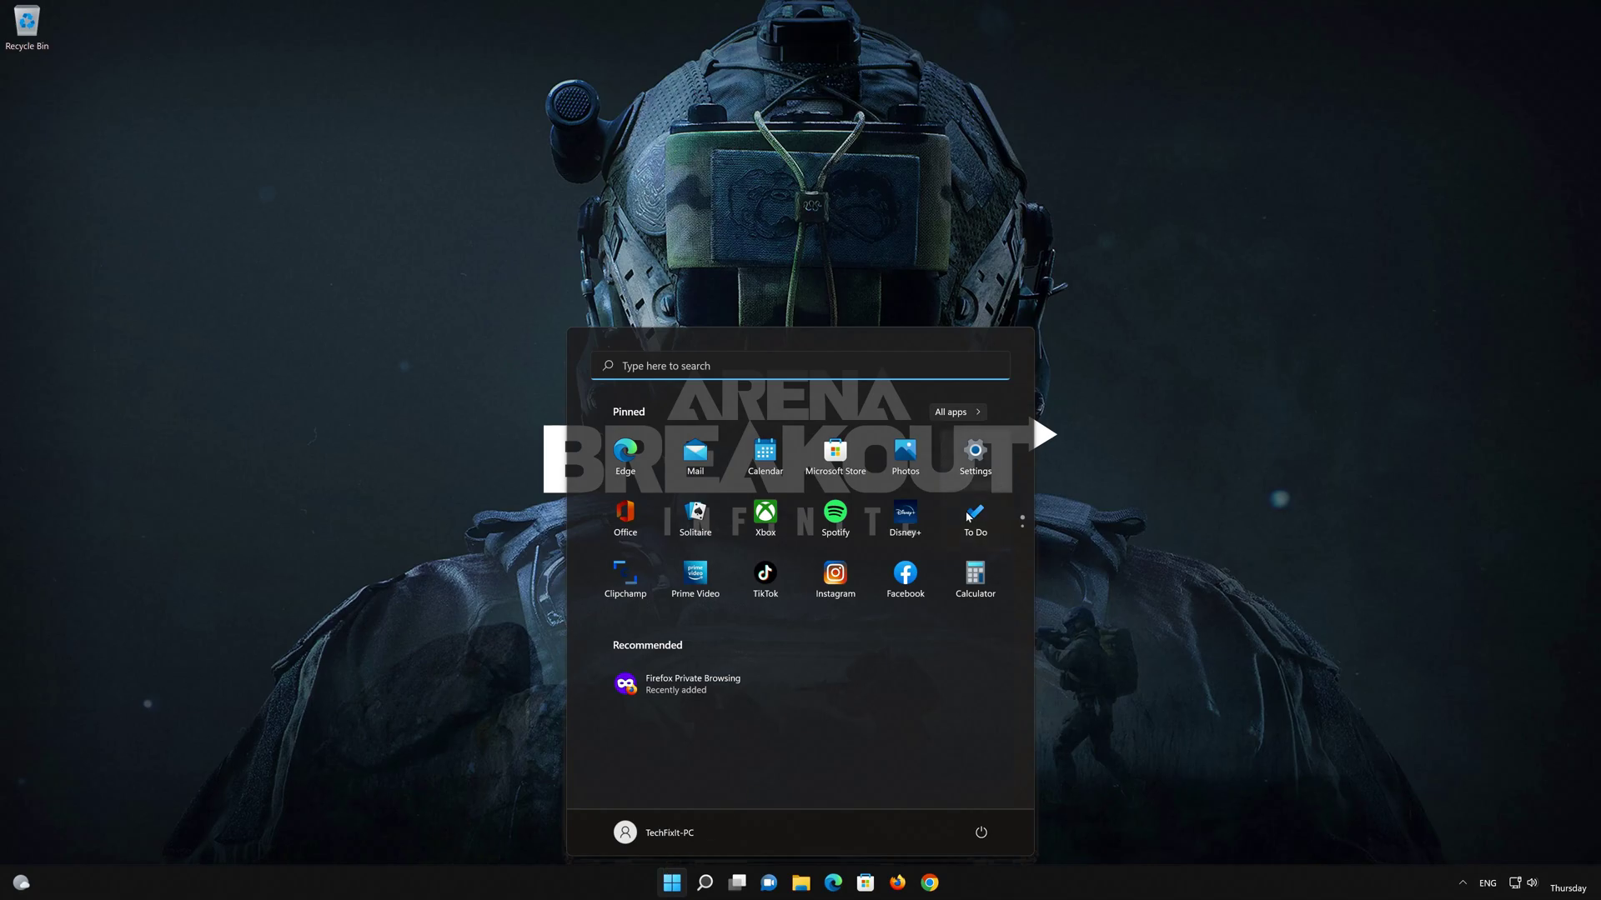
# - Reach Network reset via Settings > Network & internet > Advanced network settings
pyautogui.click(973, 458)
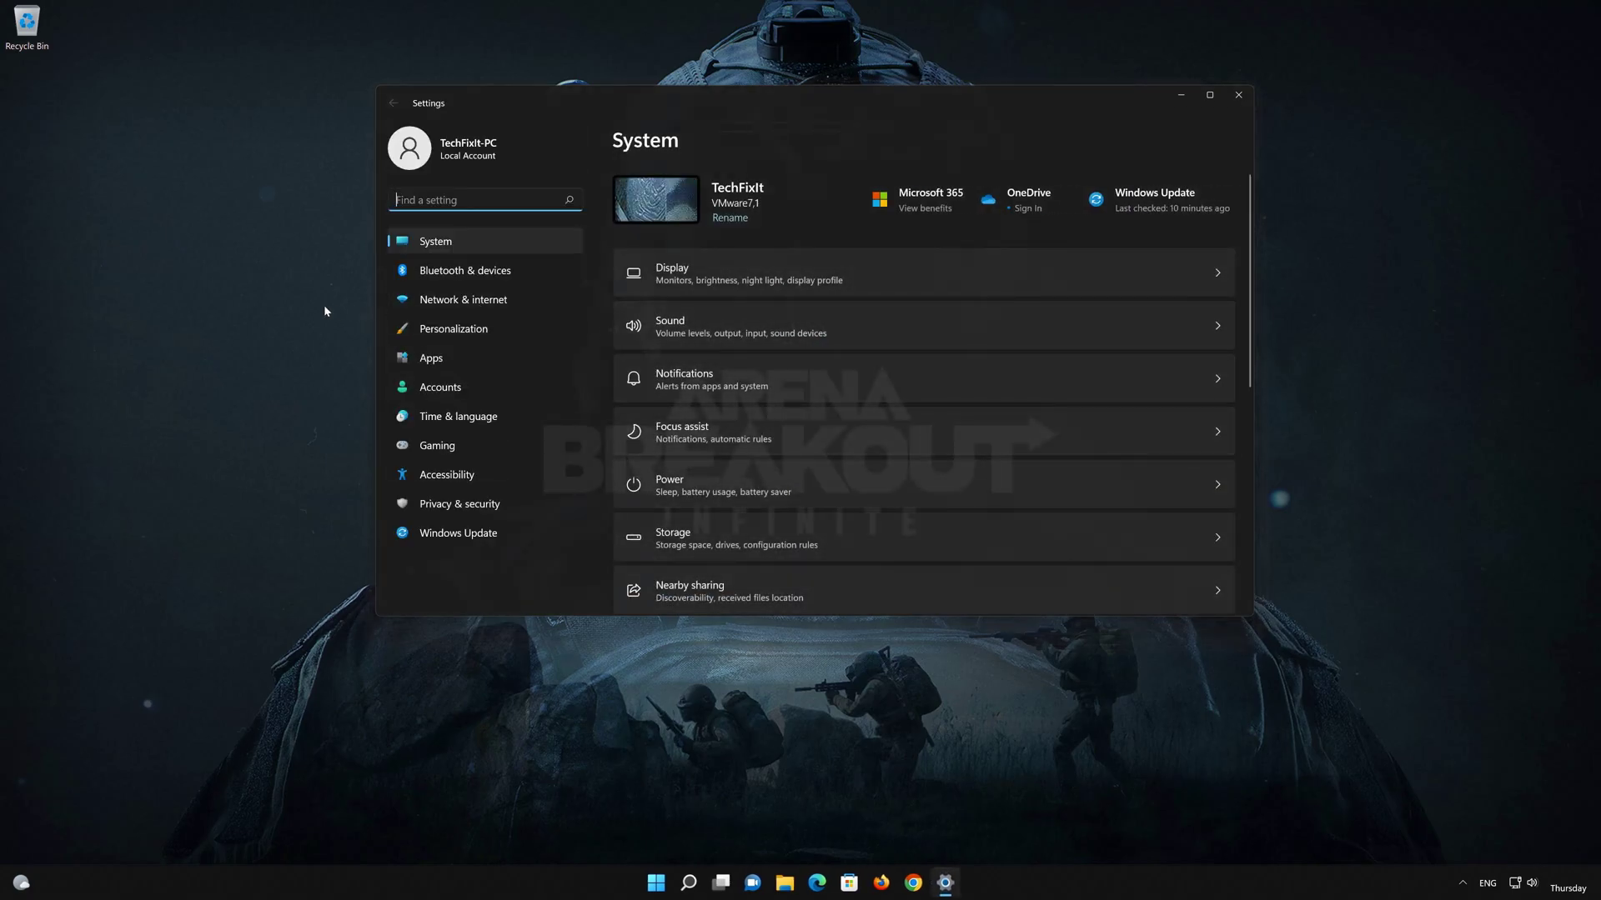
pyautogui.click(485, 305)
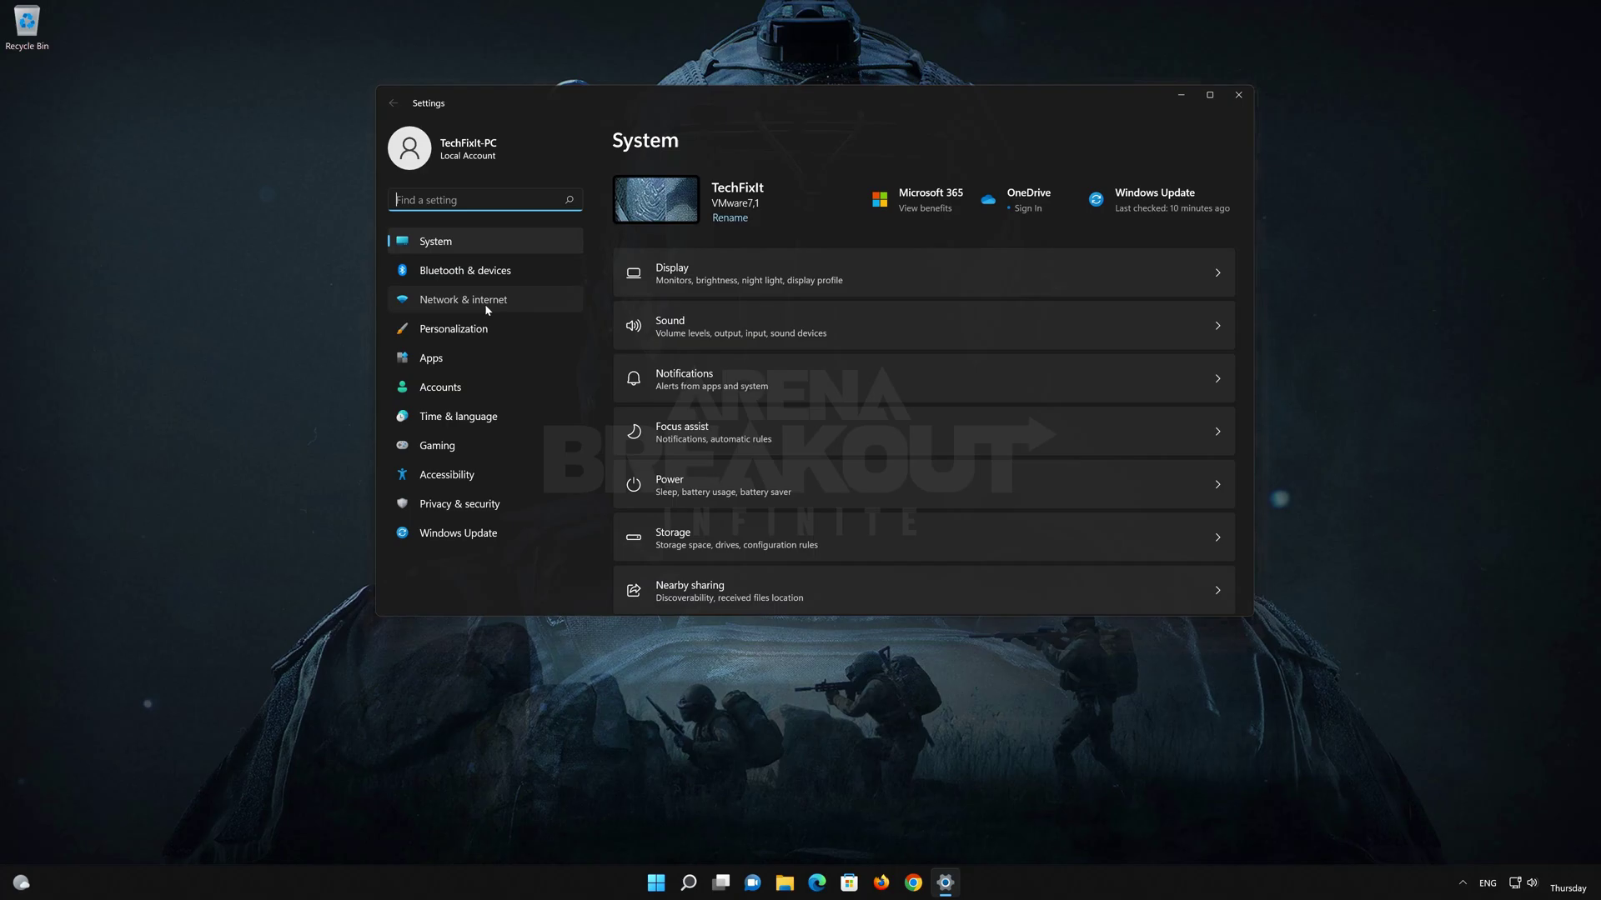
pyautogui.scroll(-1, 738, 350)
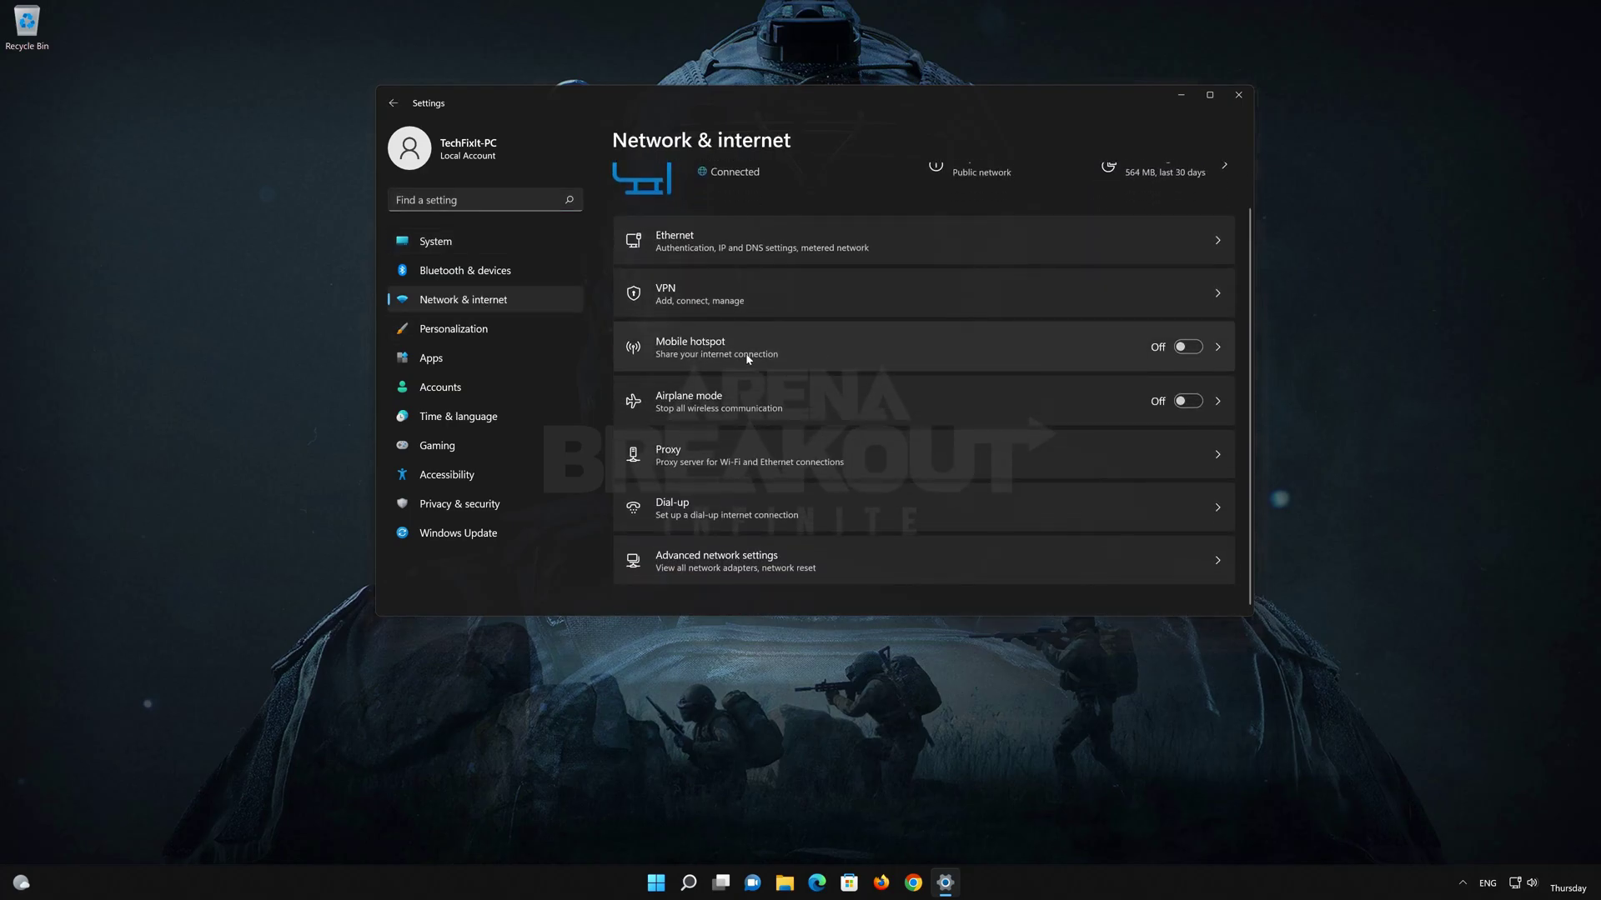
pyautogui.click(731, 575)
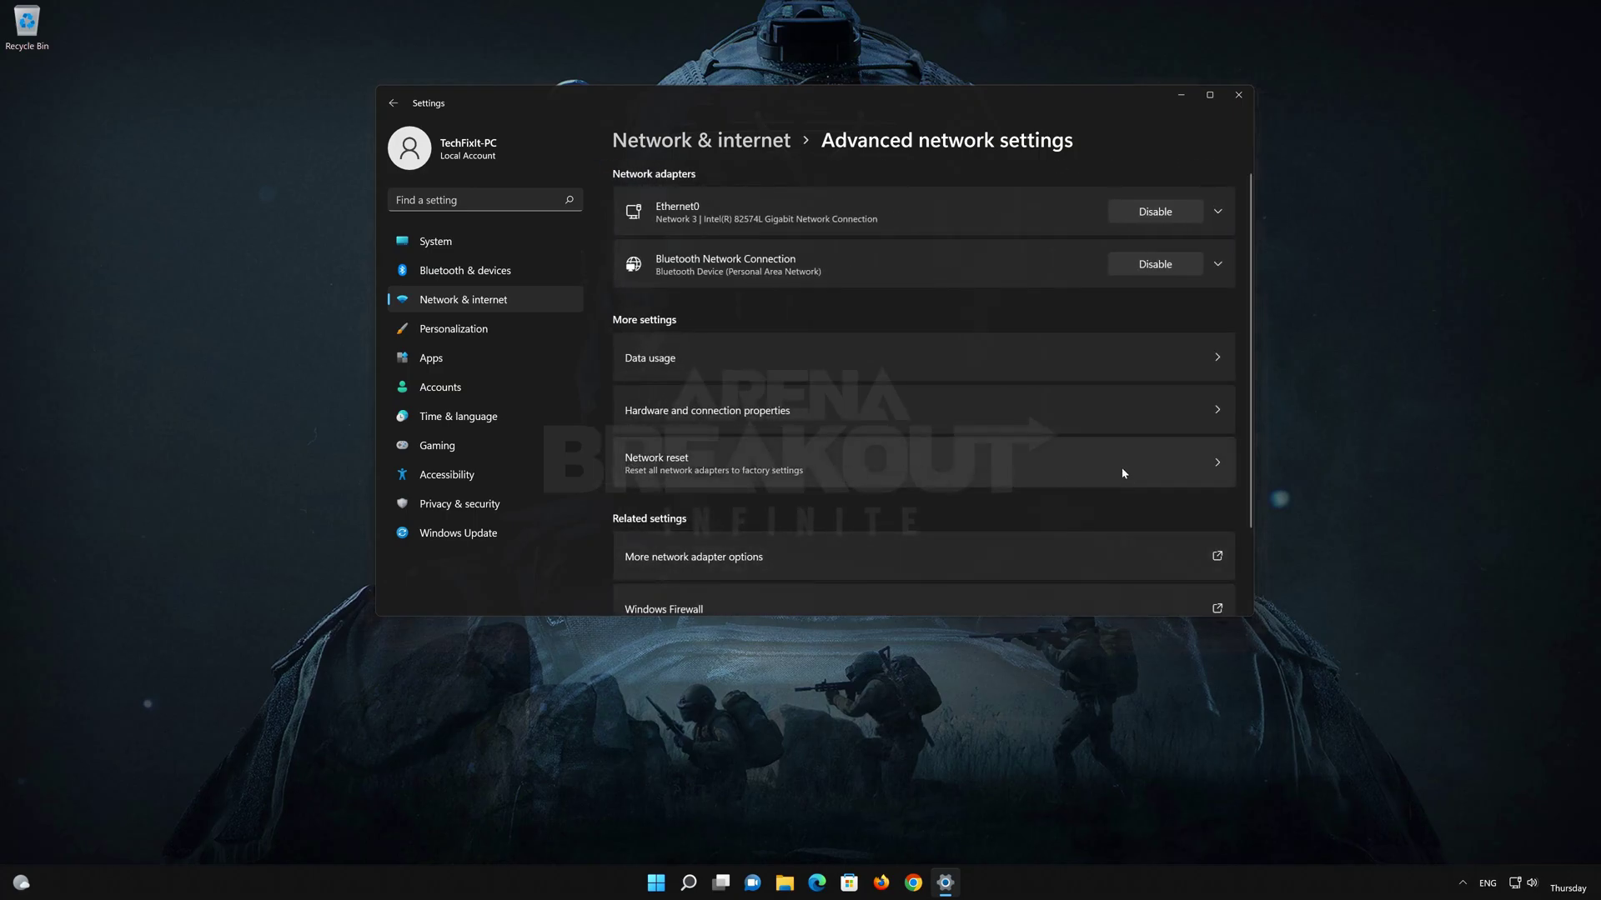
pyautogui.click(741, 466)
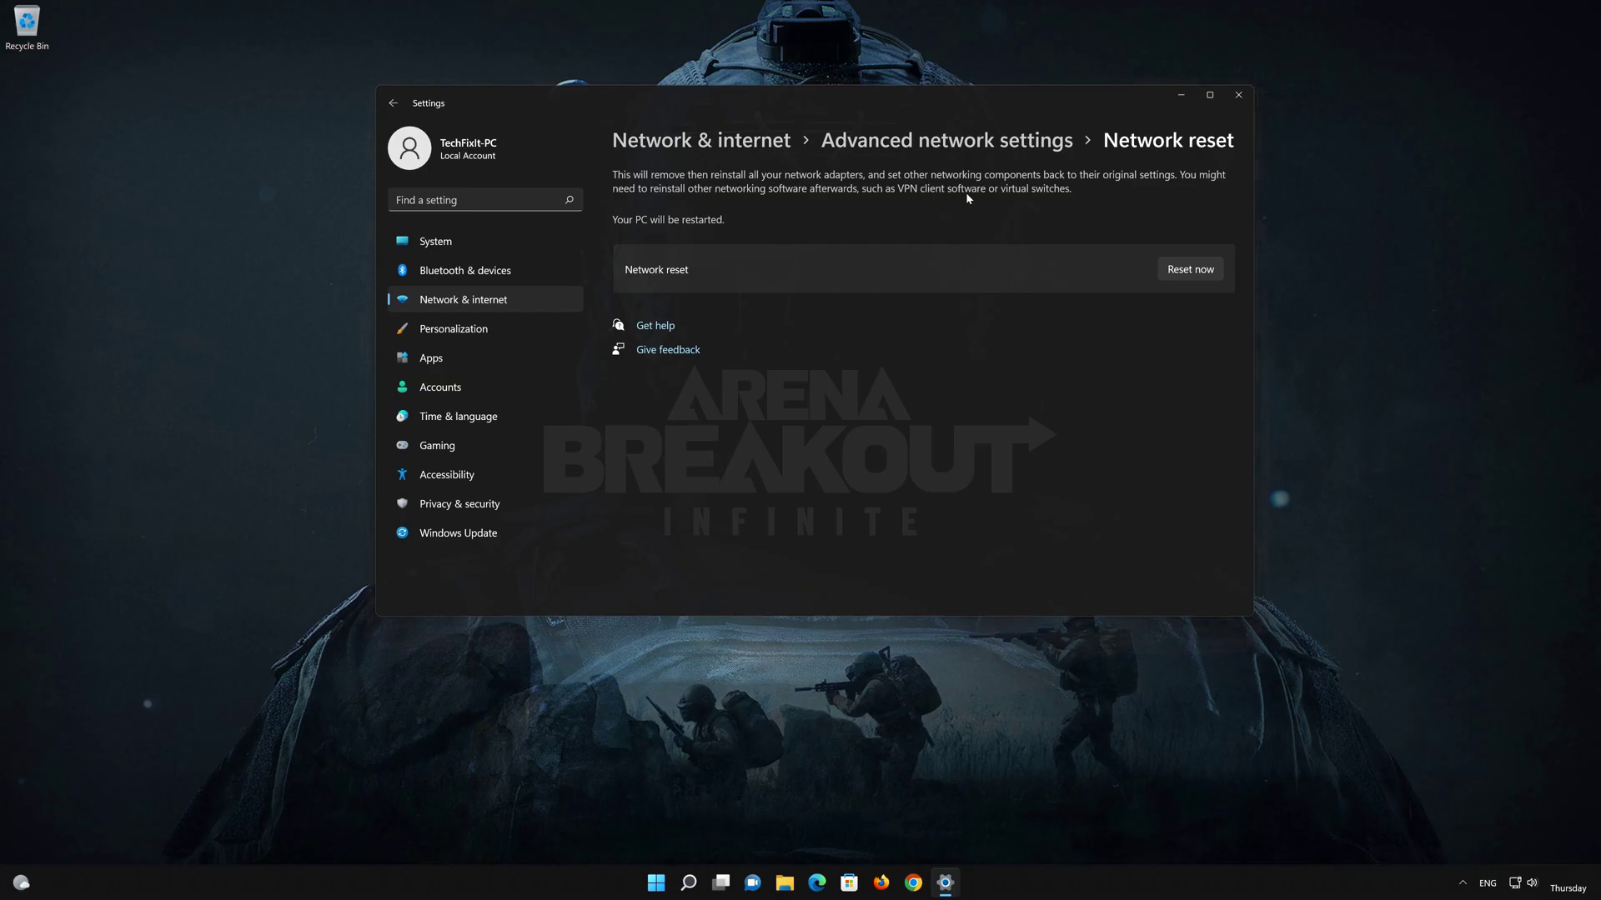
# - Reset all network settings, dismiss the sign-out notice and close Settings
pyautogui.click(1209, 270)
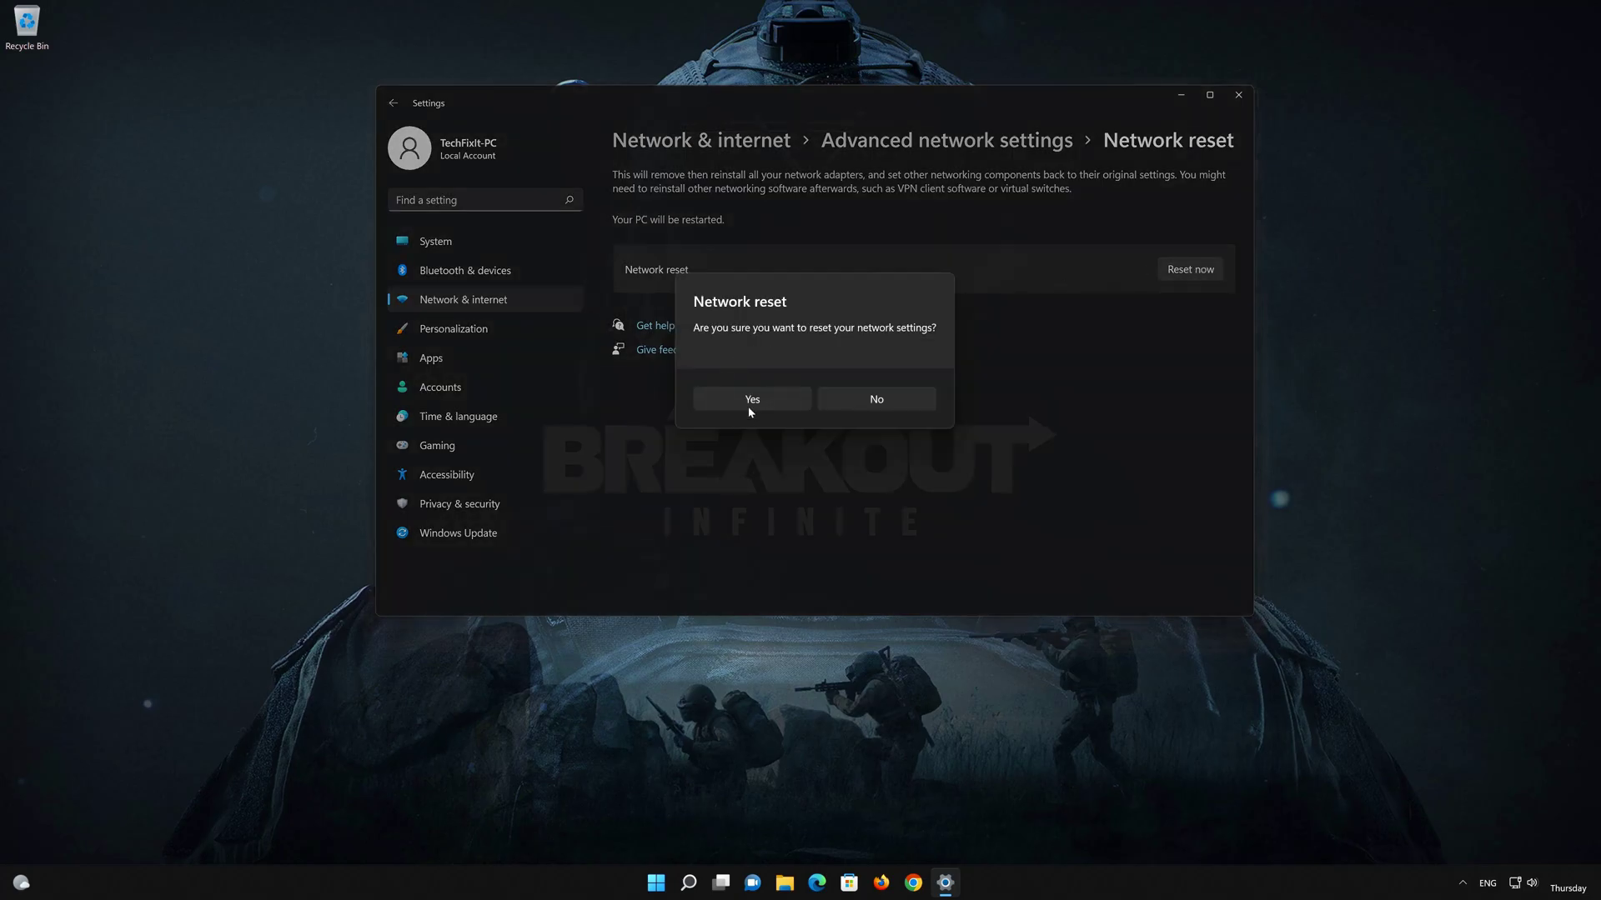
pyautogui.click(728, 407)
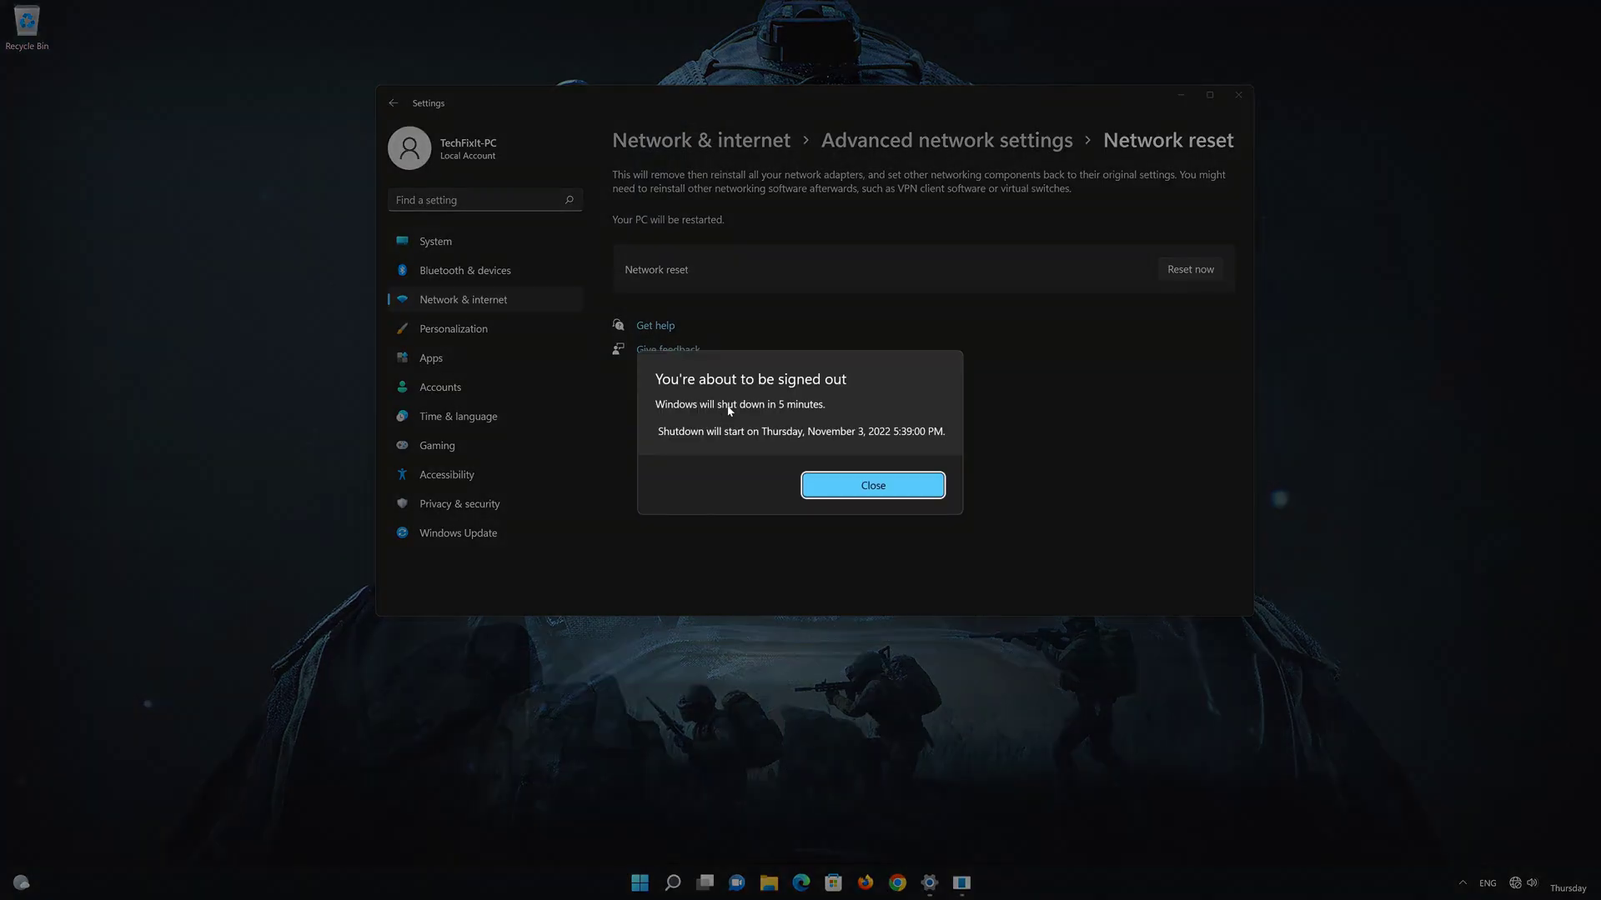
pyautogui.click(871, 487)
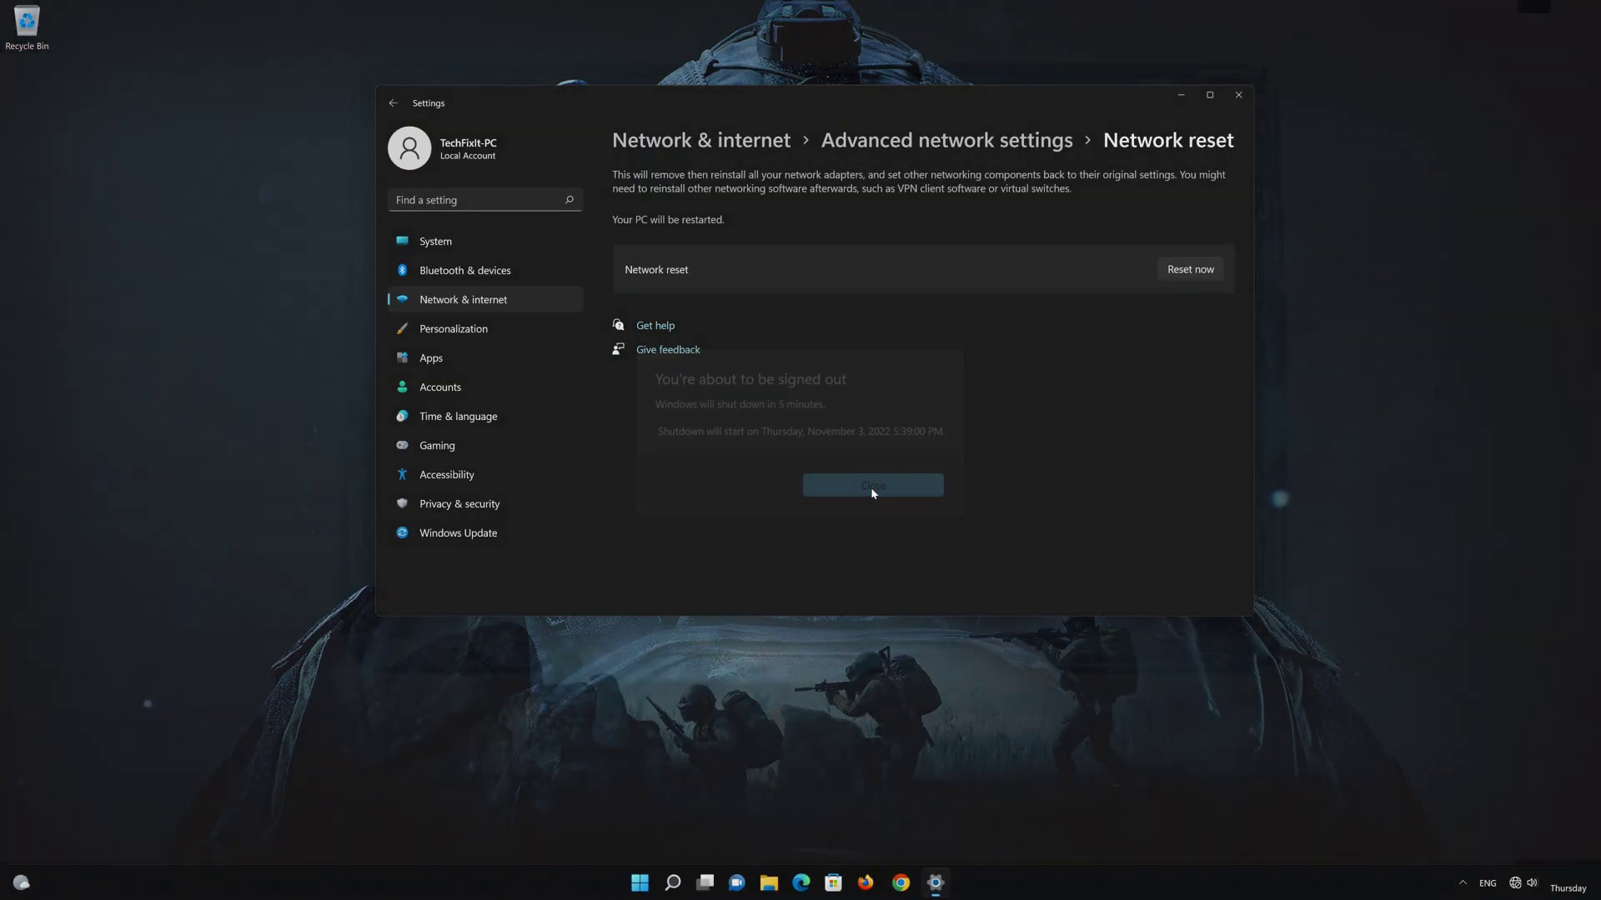
pyautogui.click(1239, 95)
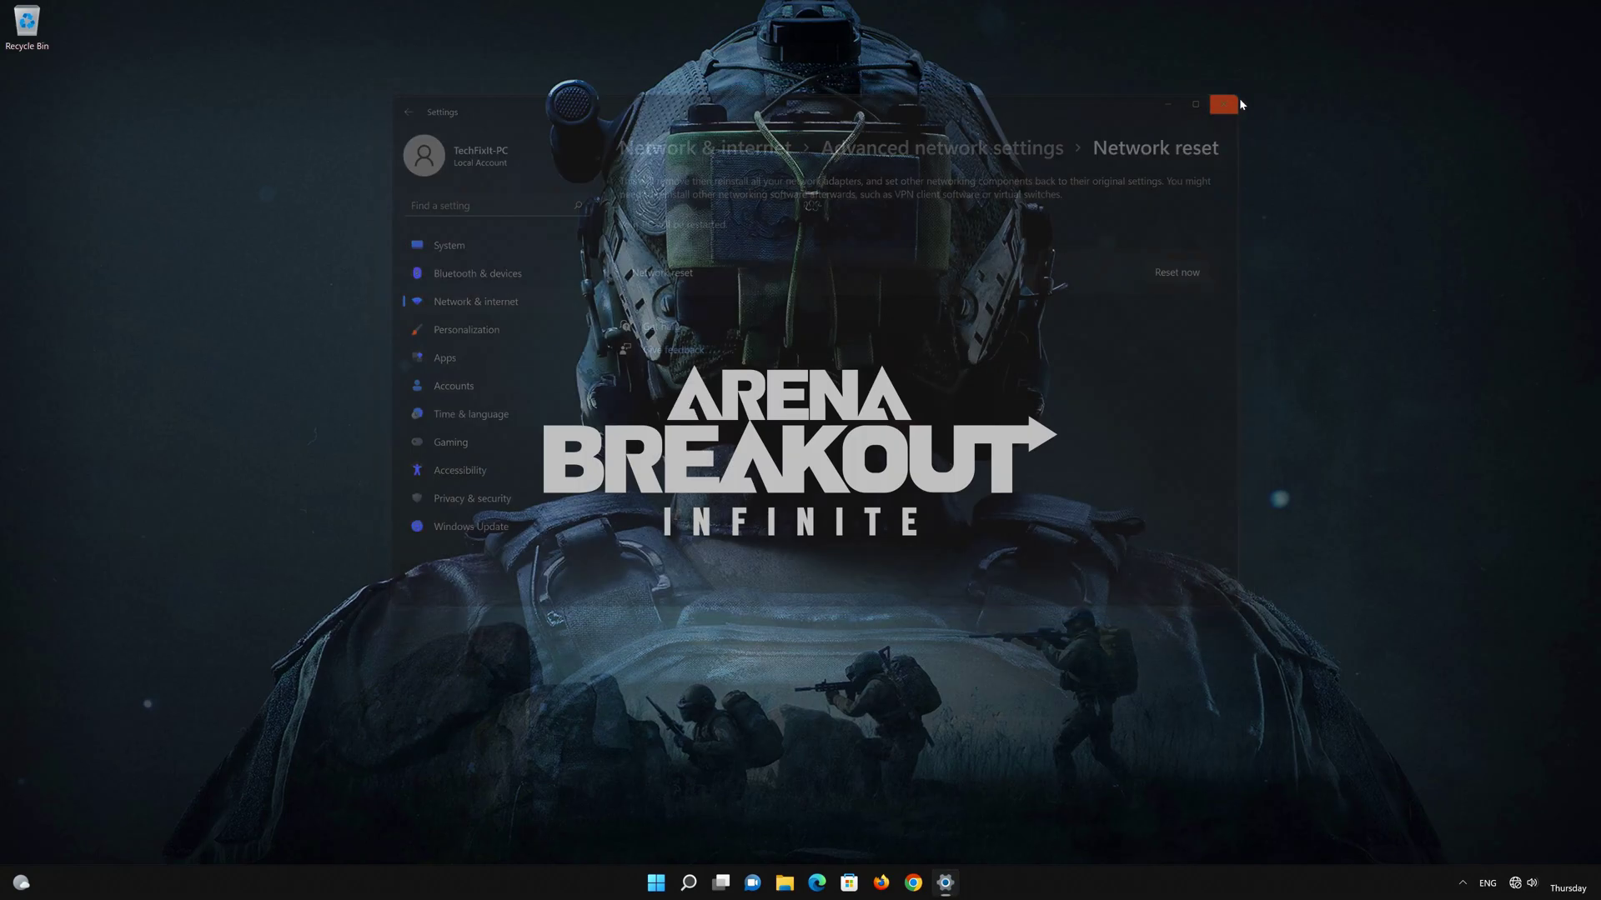
# - Restart the PC from the Start power menu, then reopen Start to search for Control Panel
pyautogui.click(671, 882)
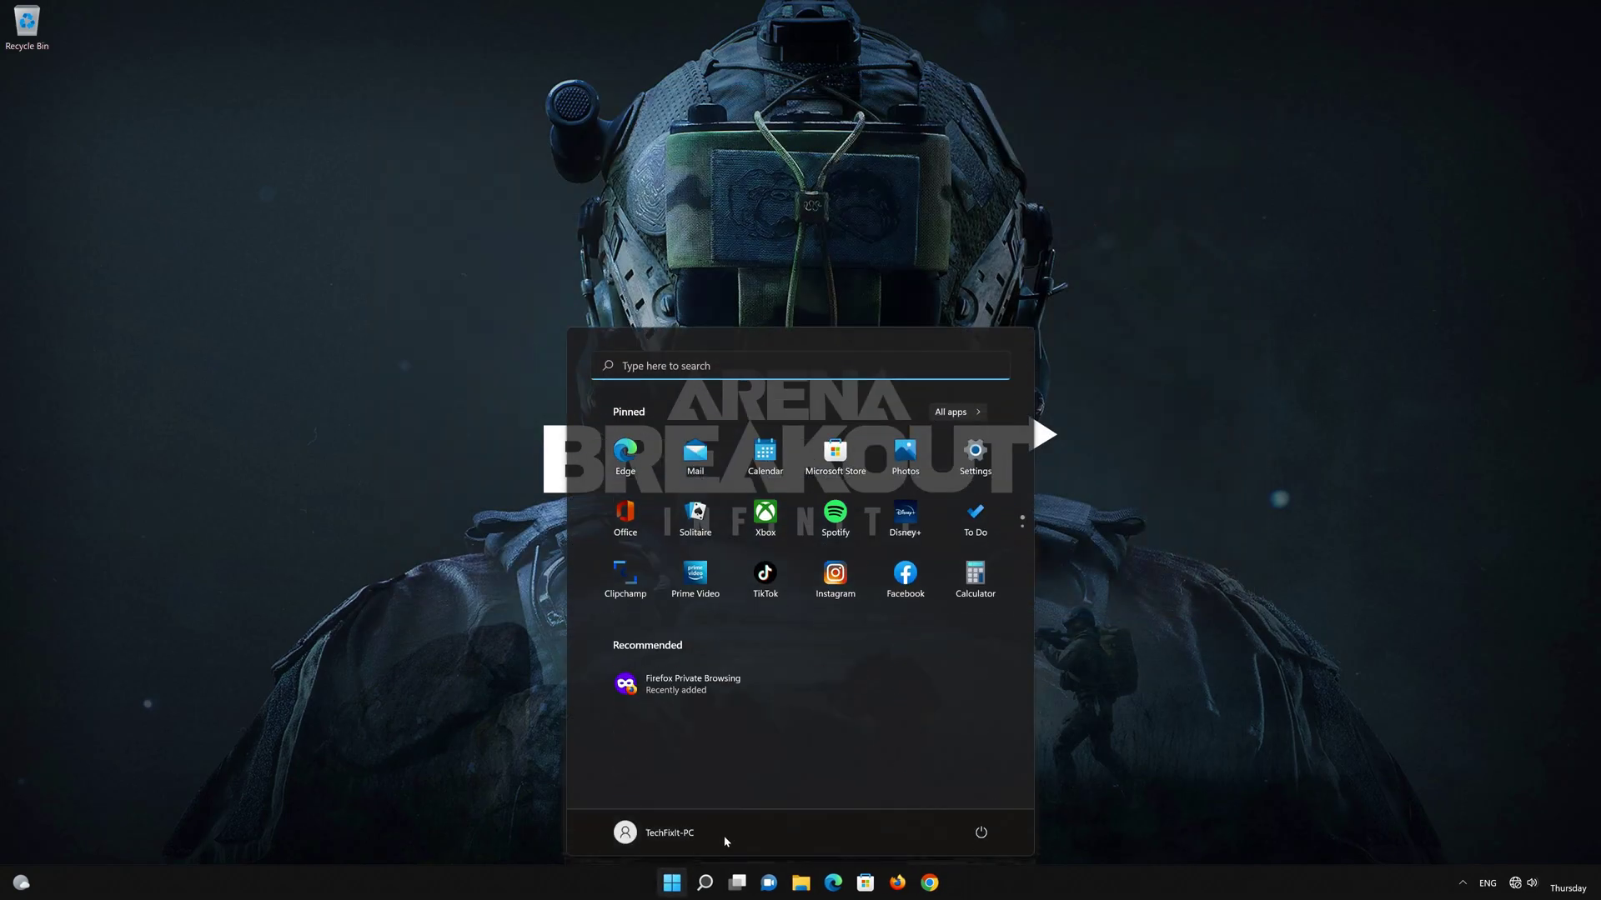
pyautogui.click(980, 834)
pyautogui.click(974, 806)
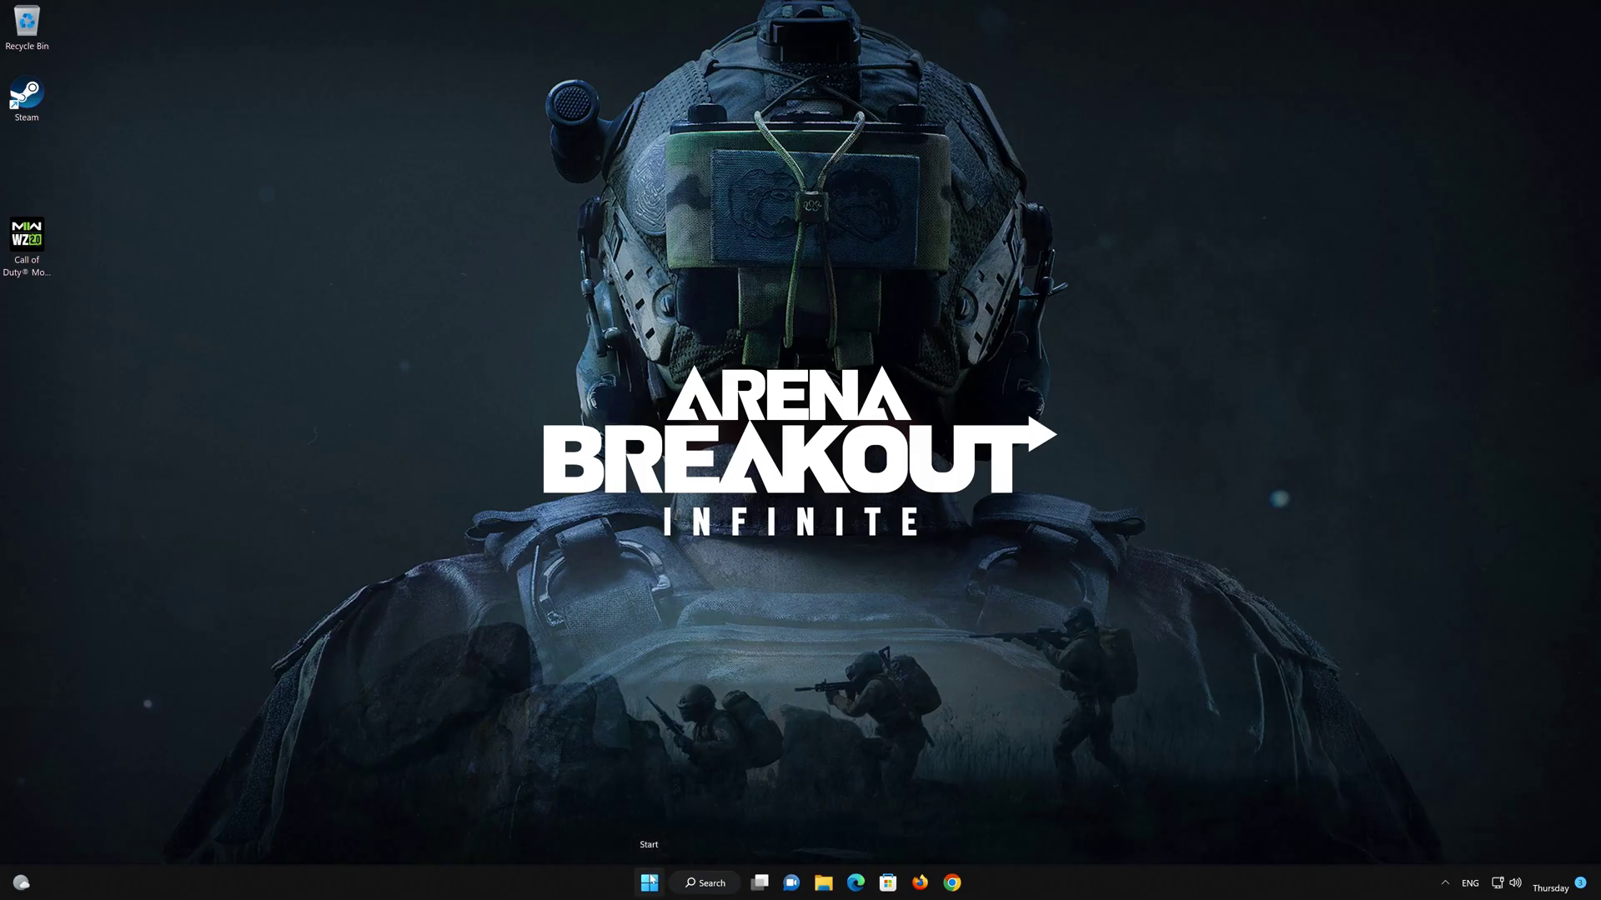
pyautogui.click(649, 882)
pyautogui.write('con')
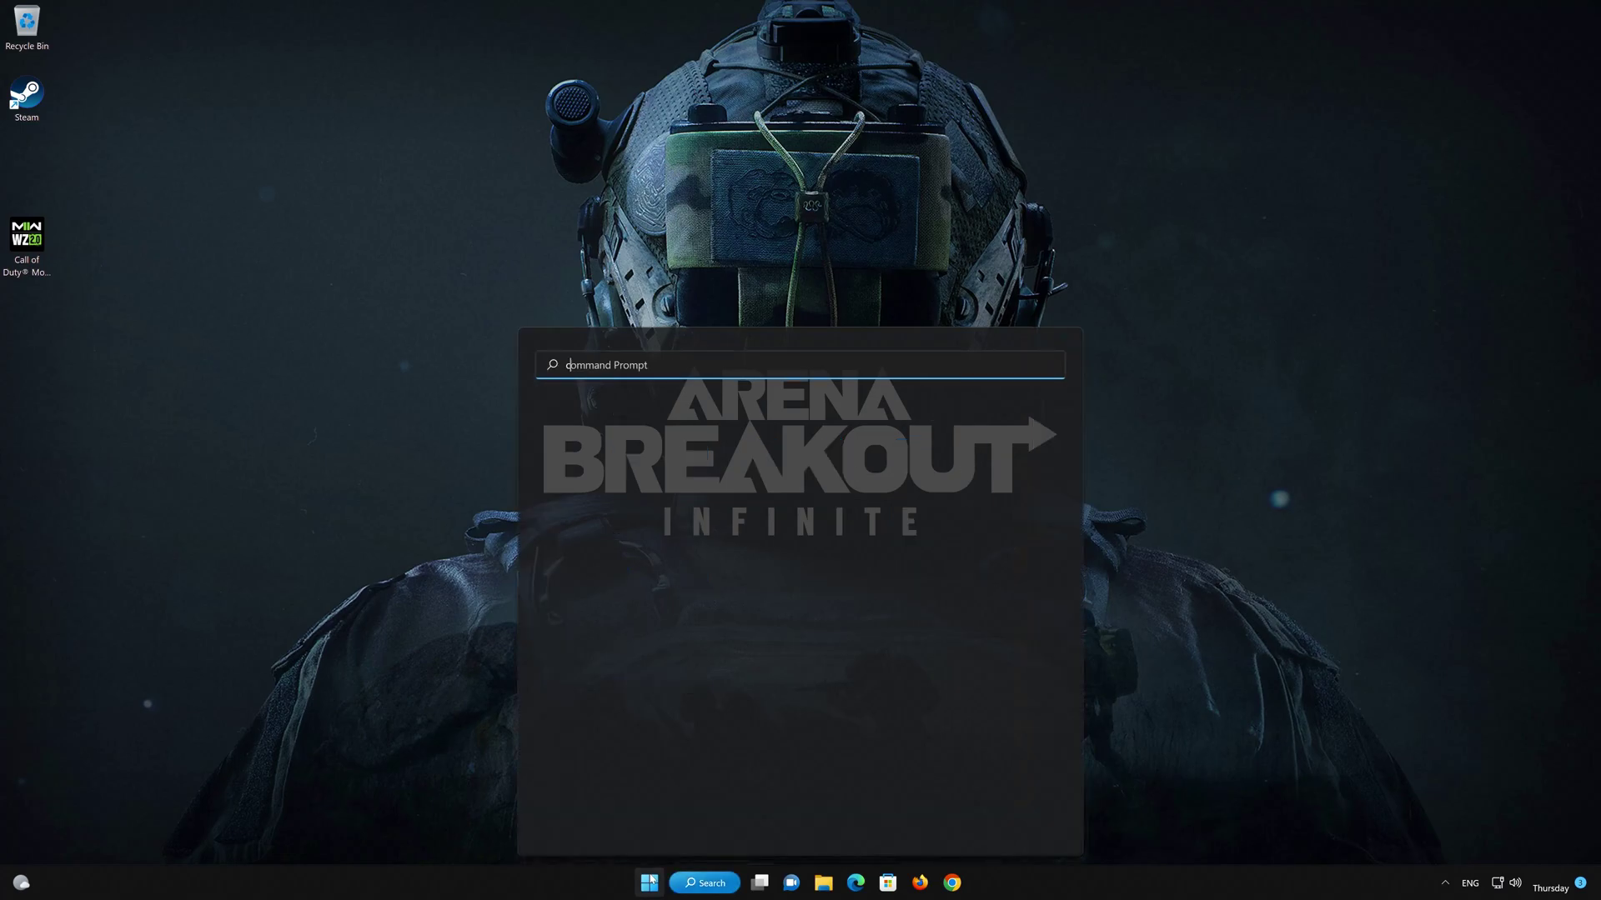
pyautogui.write('trol panel')
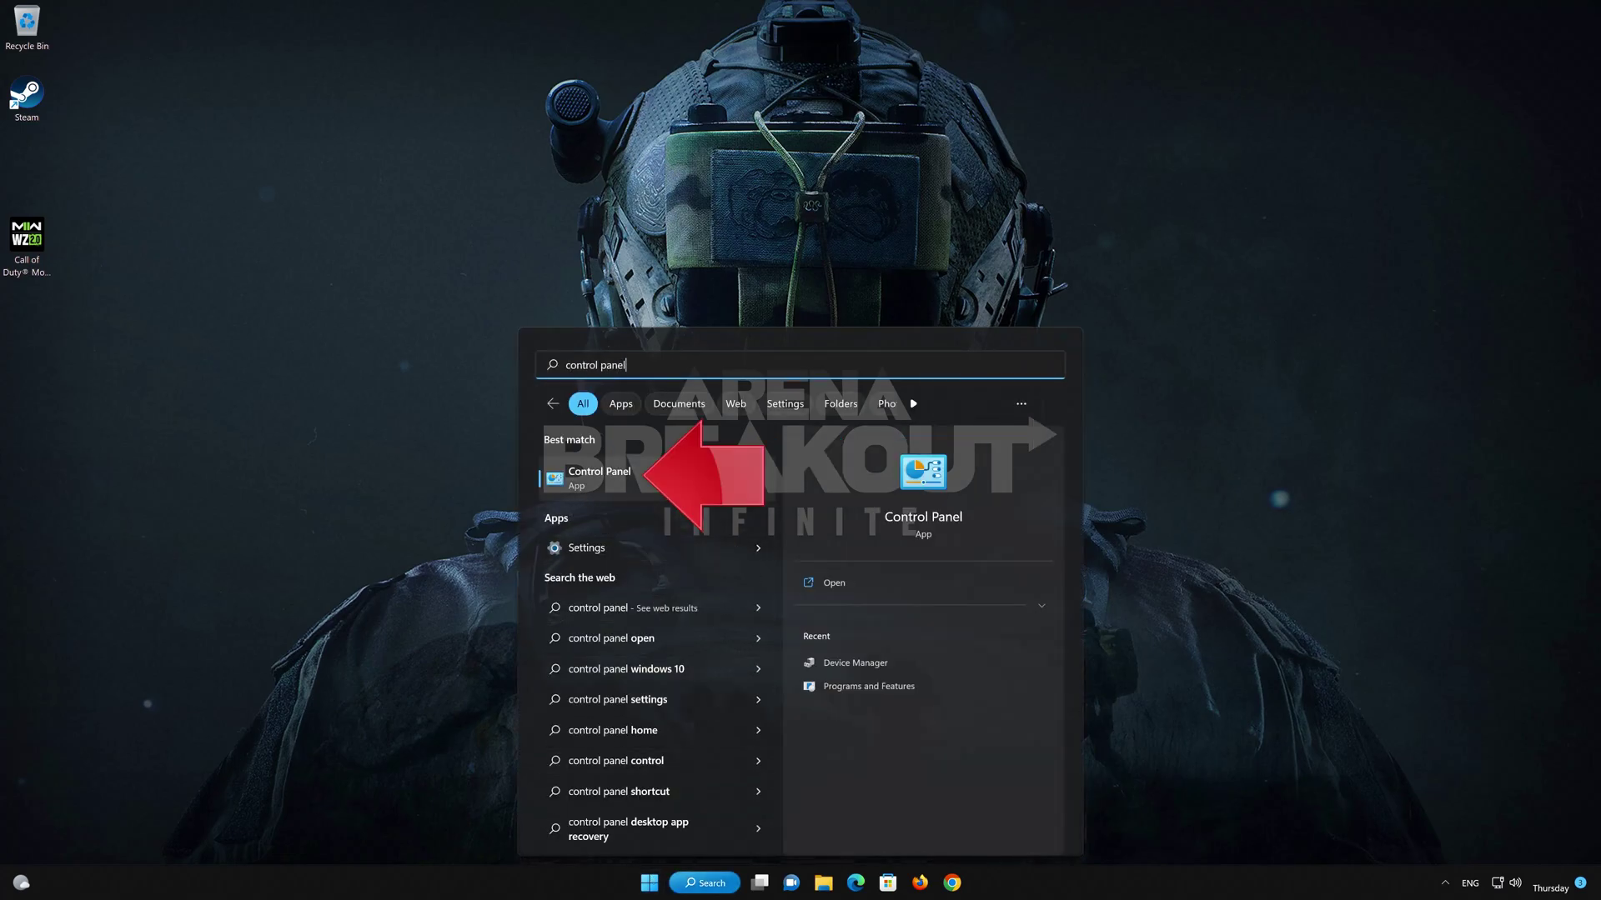
# - Go from Control Panel through Network and Internet to the Network and Sharing Center
pyautogui.click(645, 479)
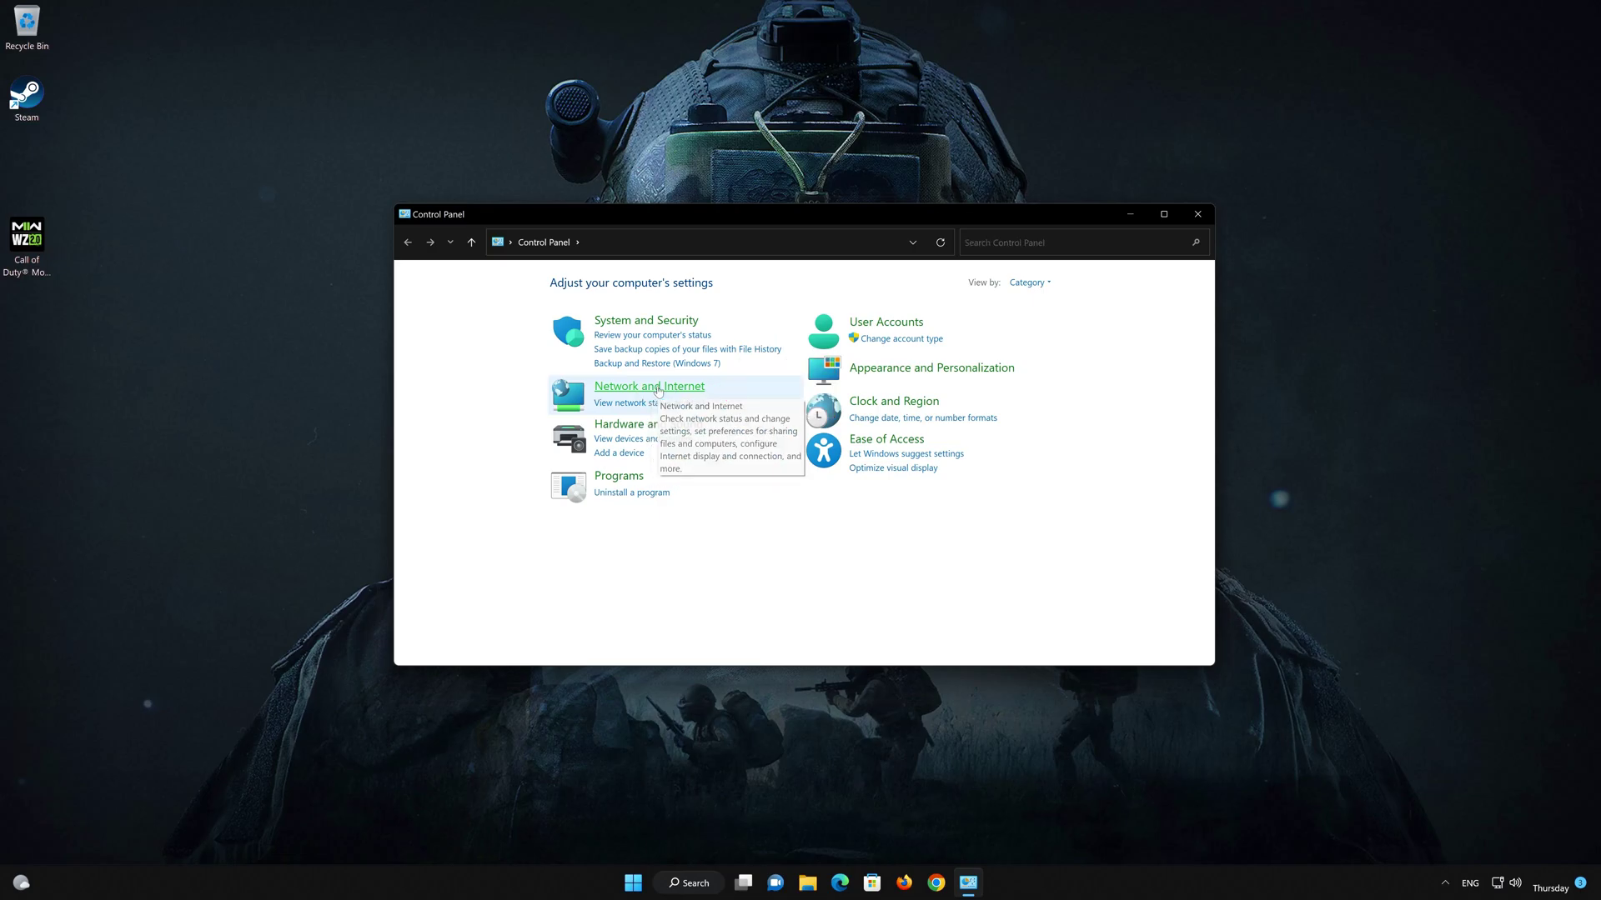
pyautogui.click(657, 389)
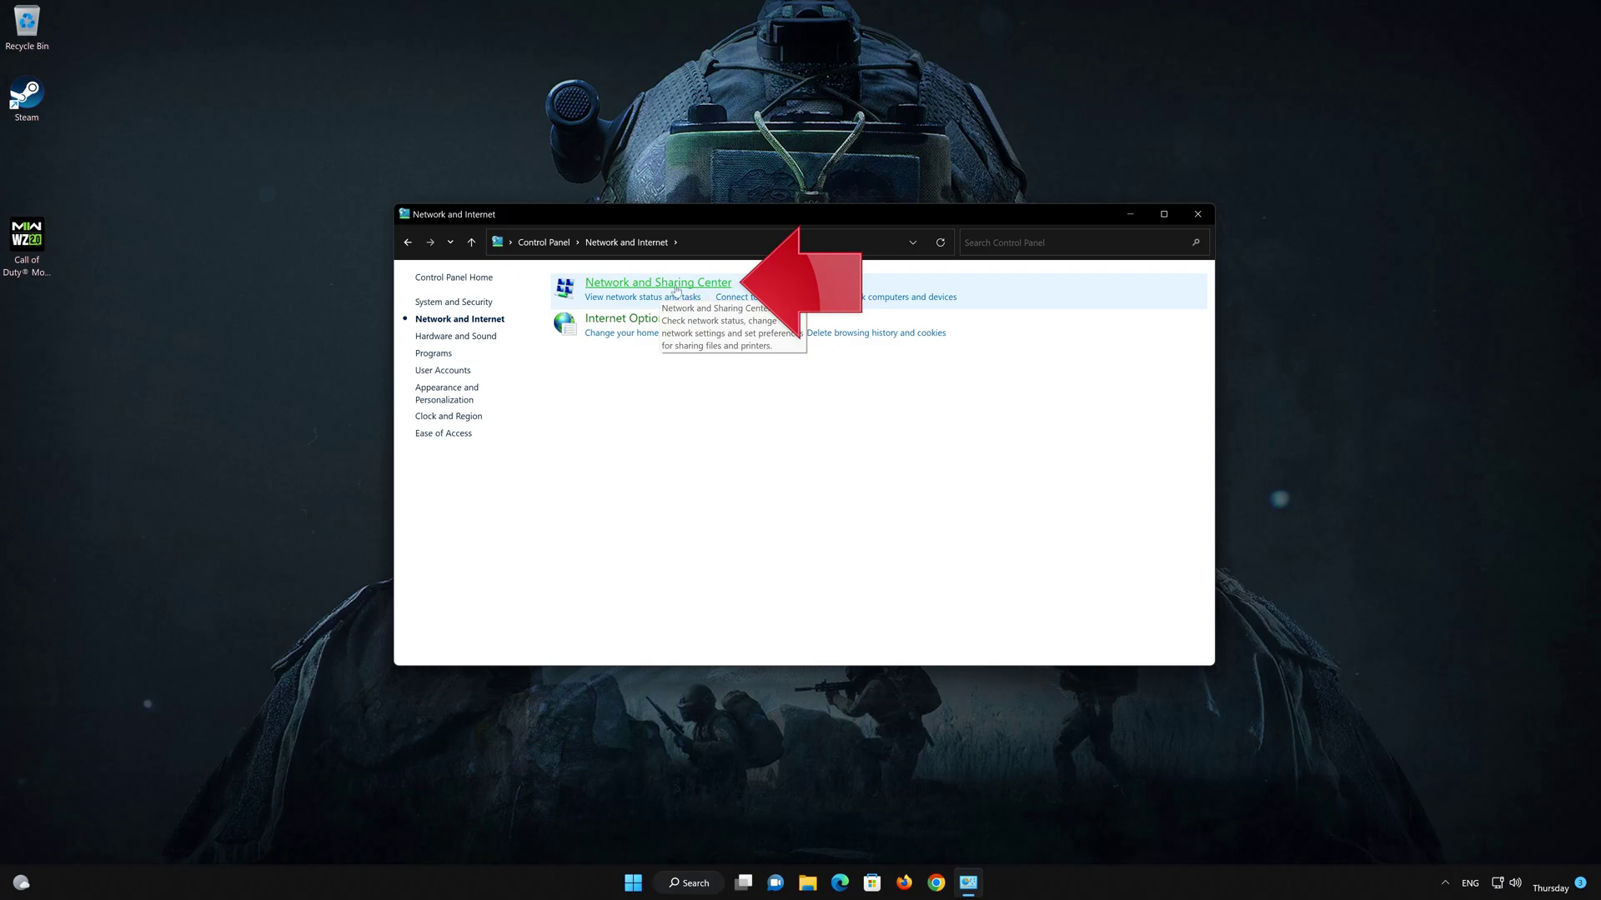
pyautogui.click(676, 290)
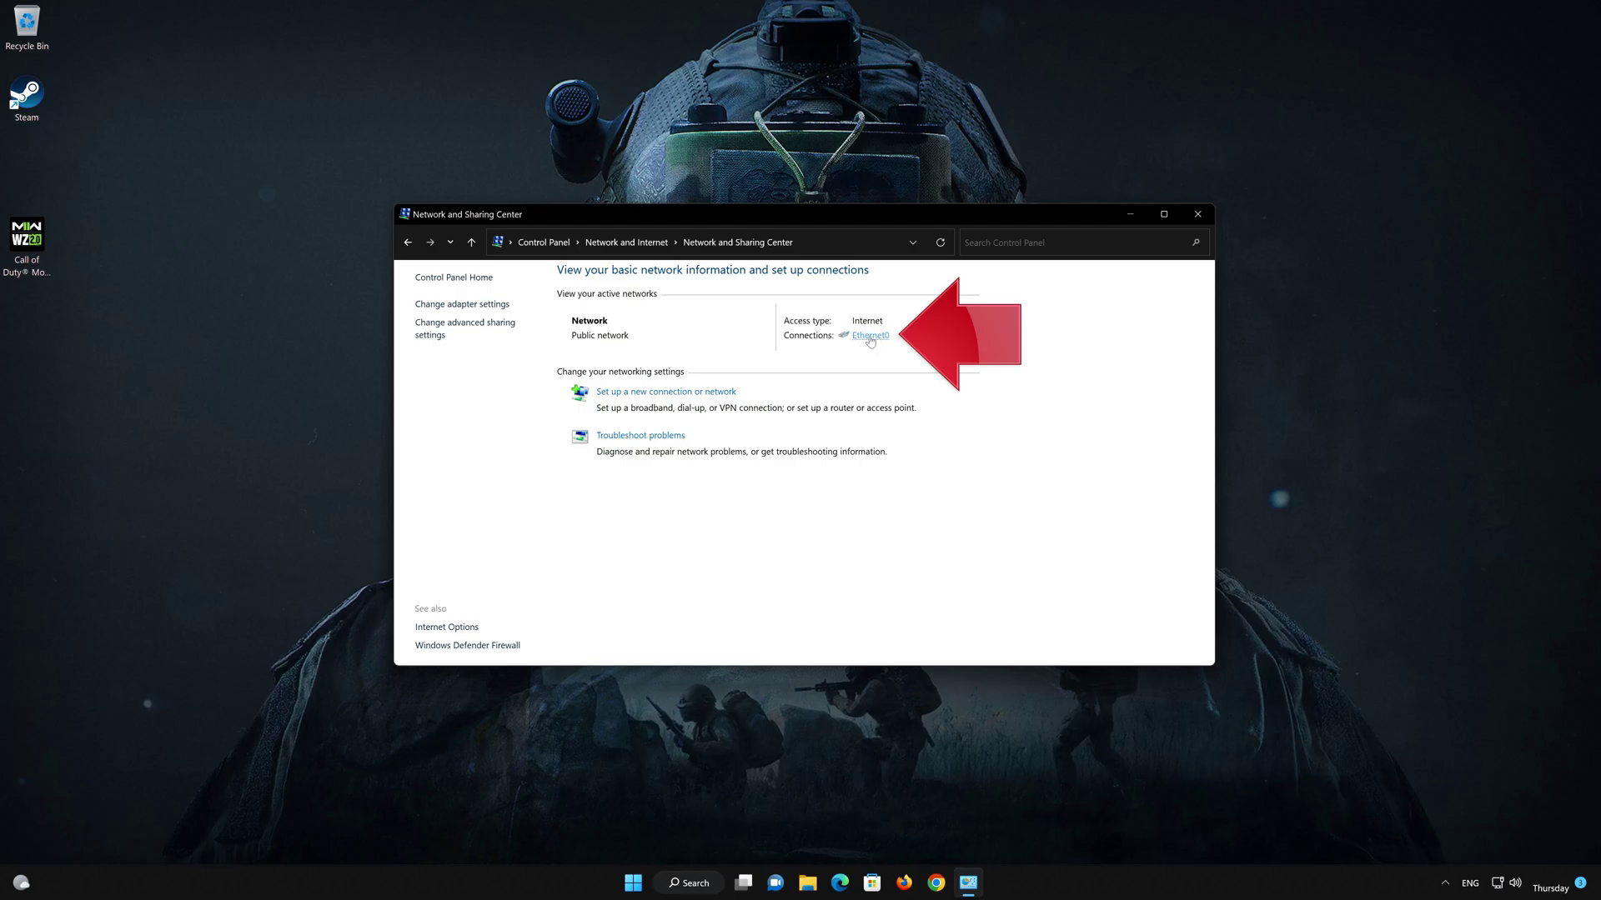
# - Reach Ethernet0's TCP/IPv4 properties via its Status and Properties dialogs
pyautogui.click(868, 337)
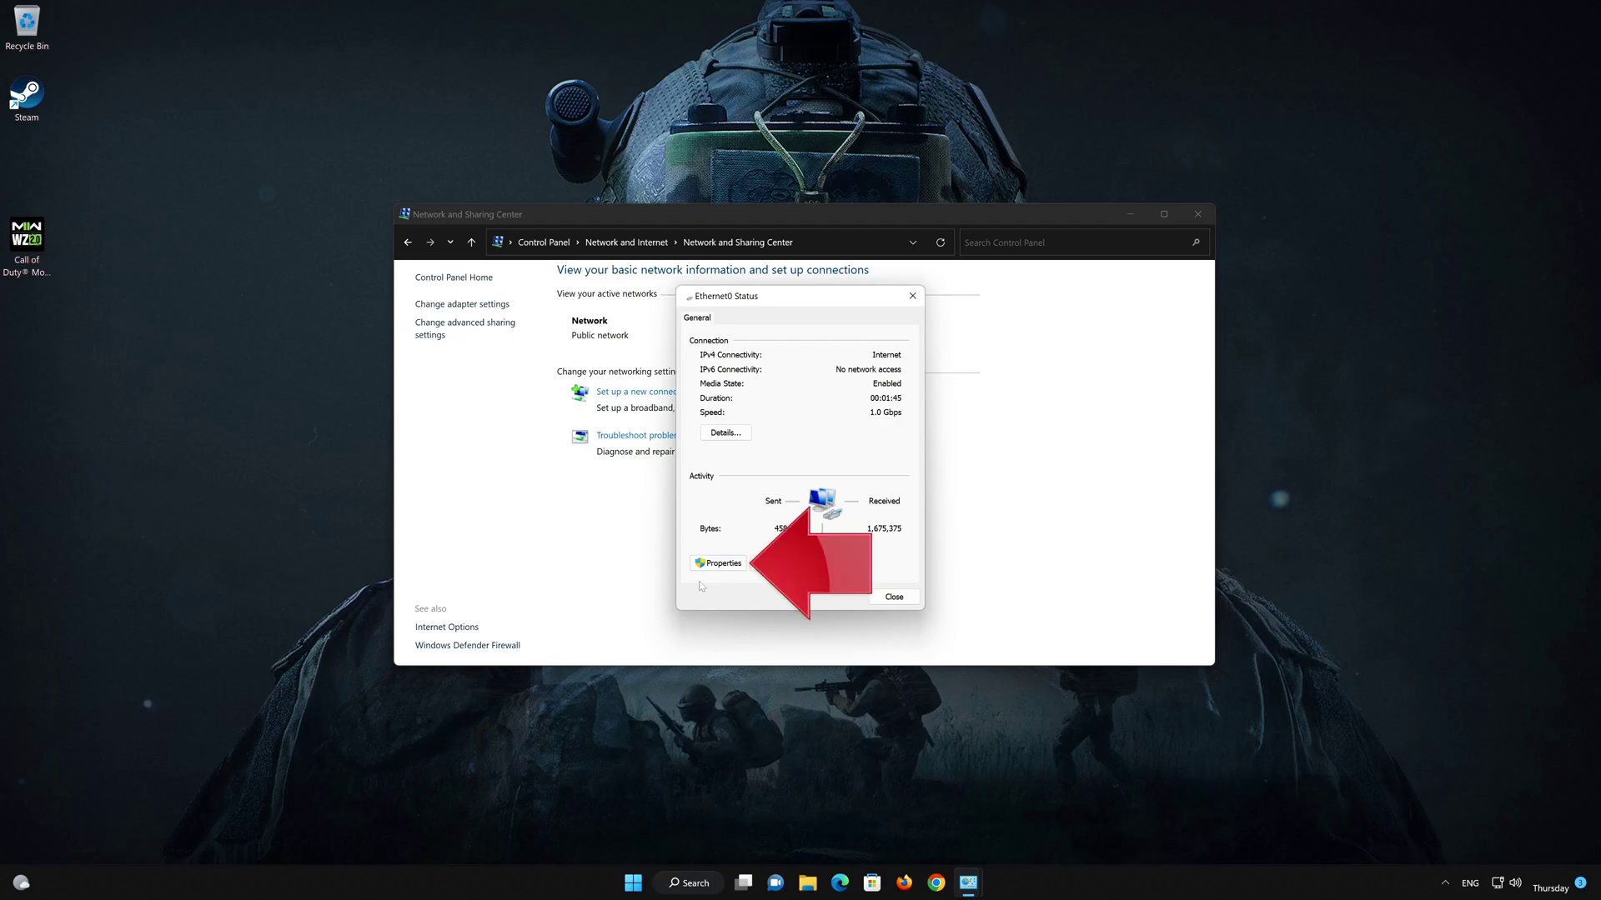
pyautogui.click(728, 566)
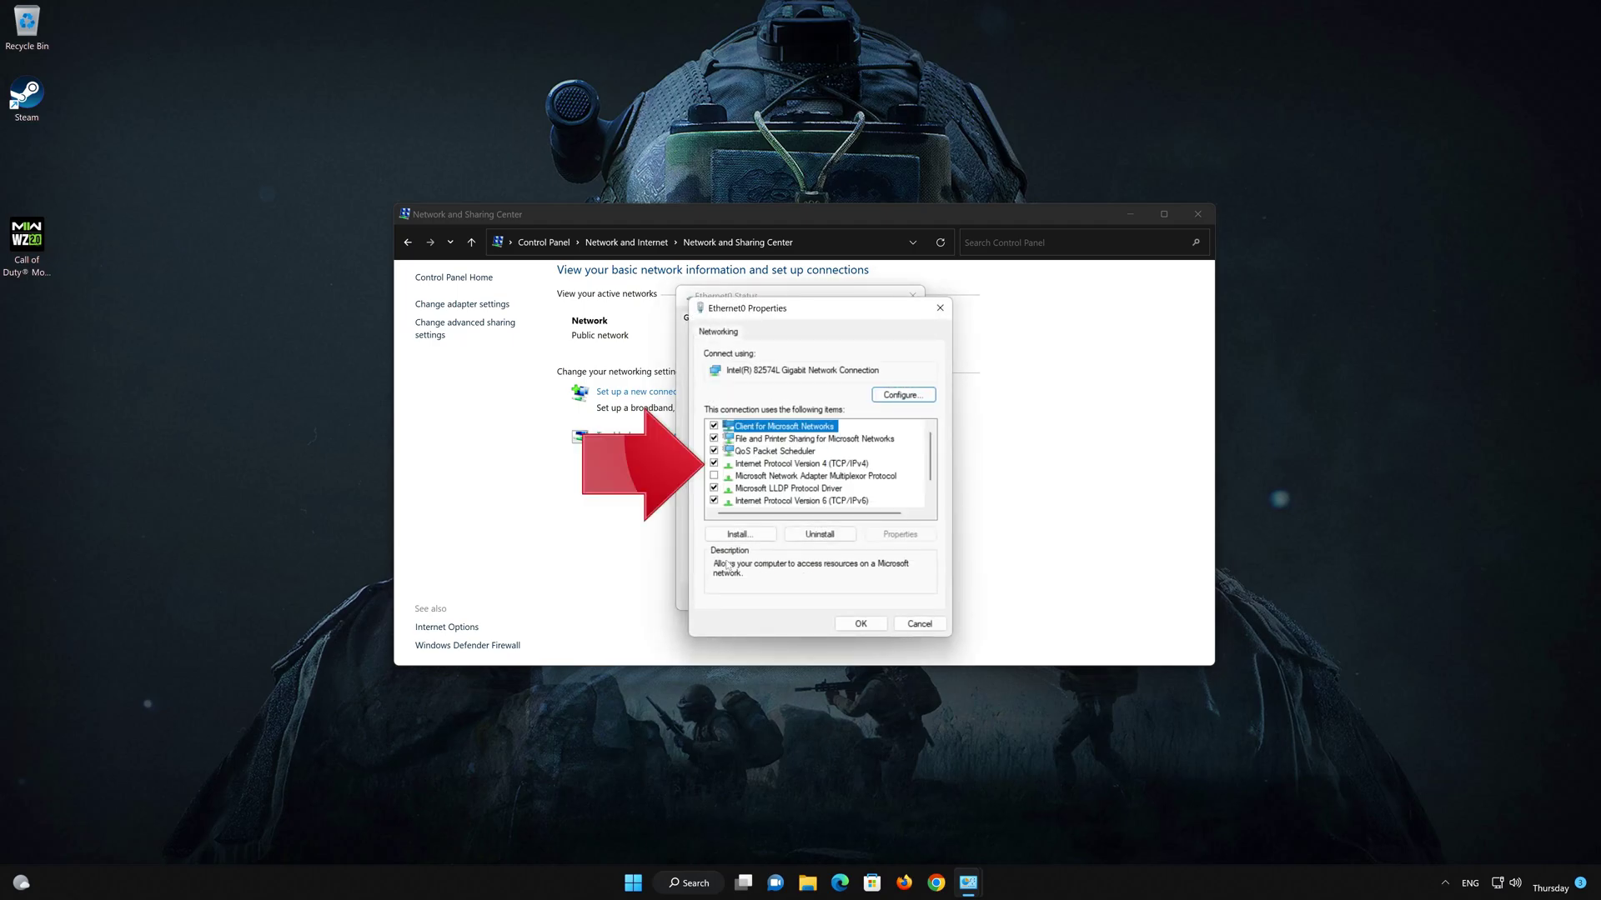
pyautogui.click(722, 464)
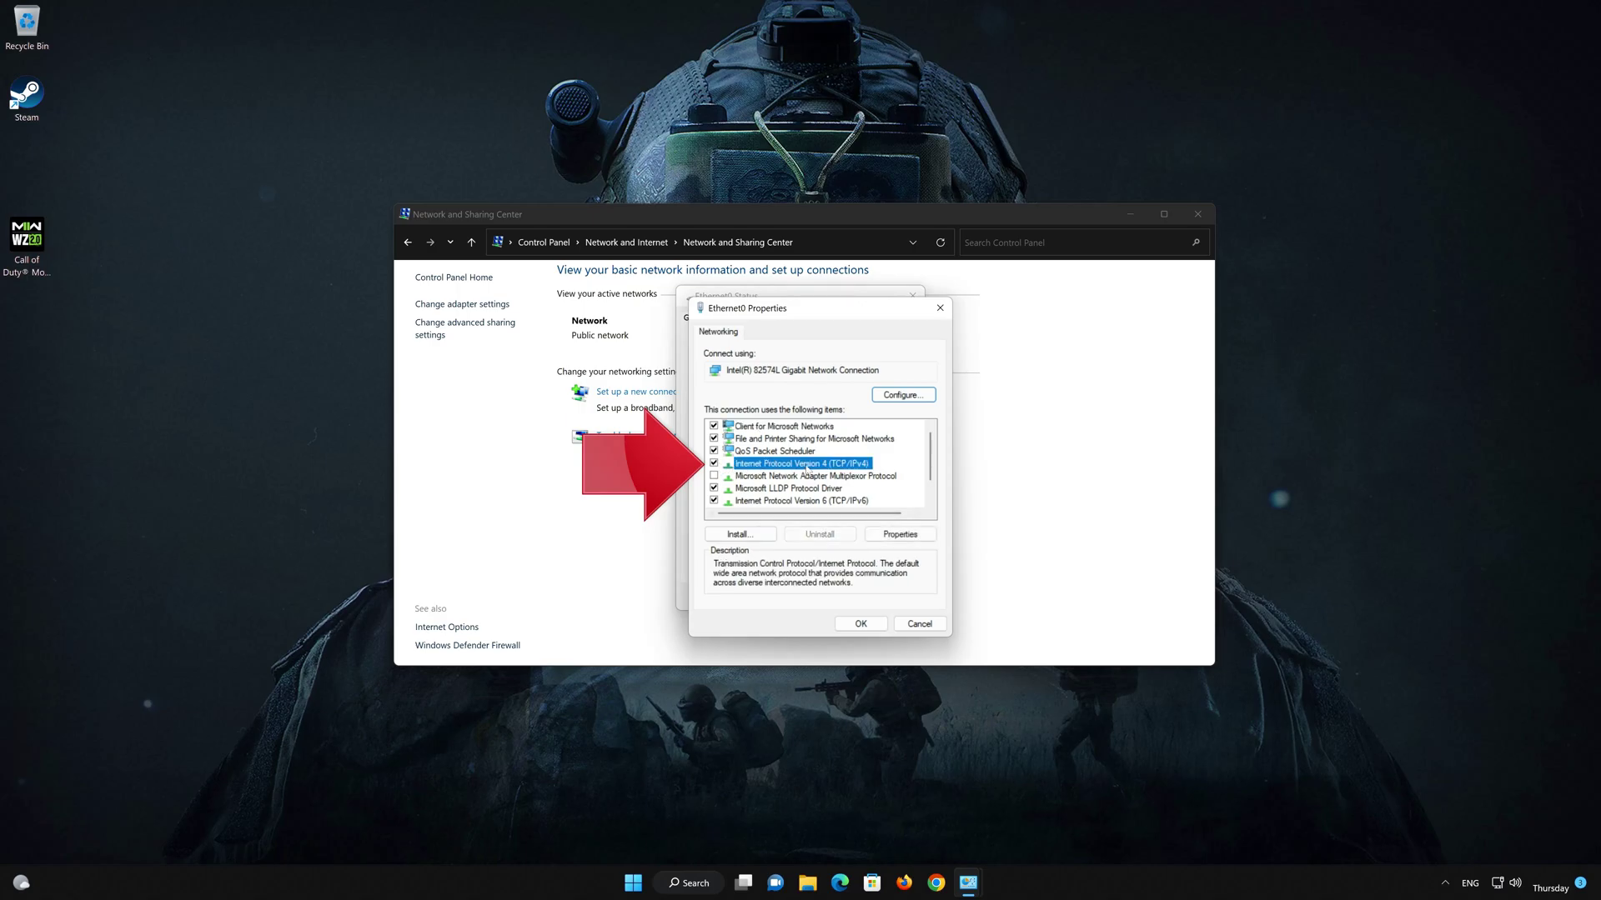
pyautogui.click(898, 535)
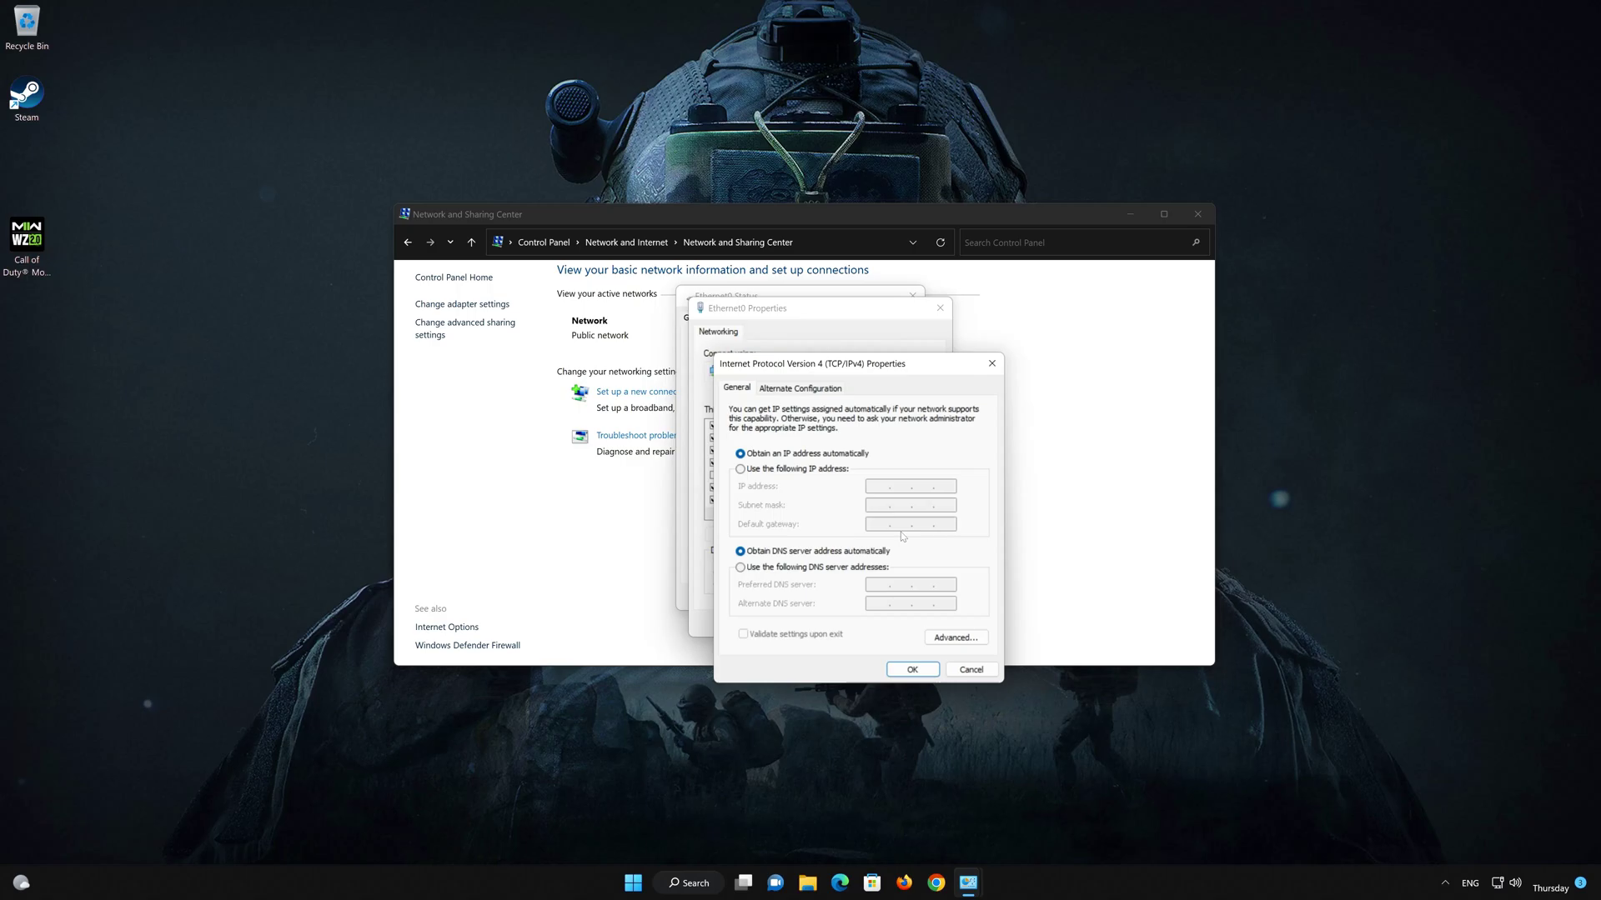
# - Set manual DNS 8.8.8.8 / 8.8.4.4 for Ethernet0, save it and close the connection dialogs
pyautogui.click(741, 568)
pyautogui.write('8.8.')
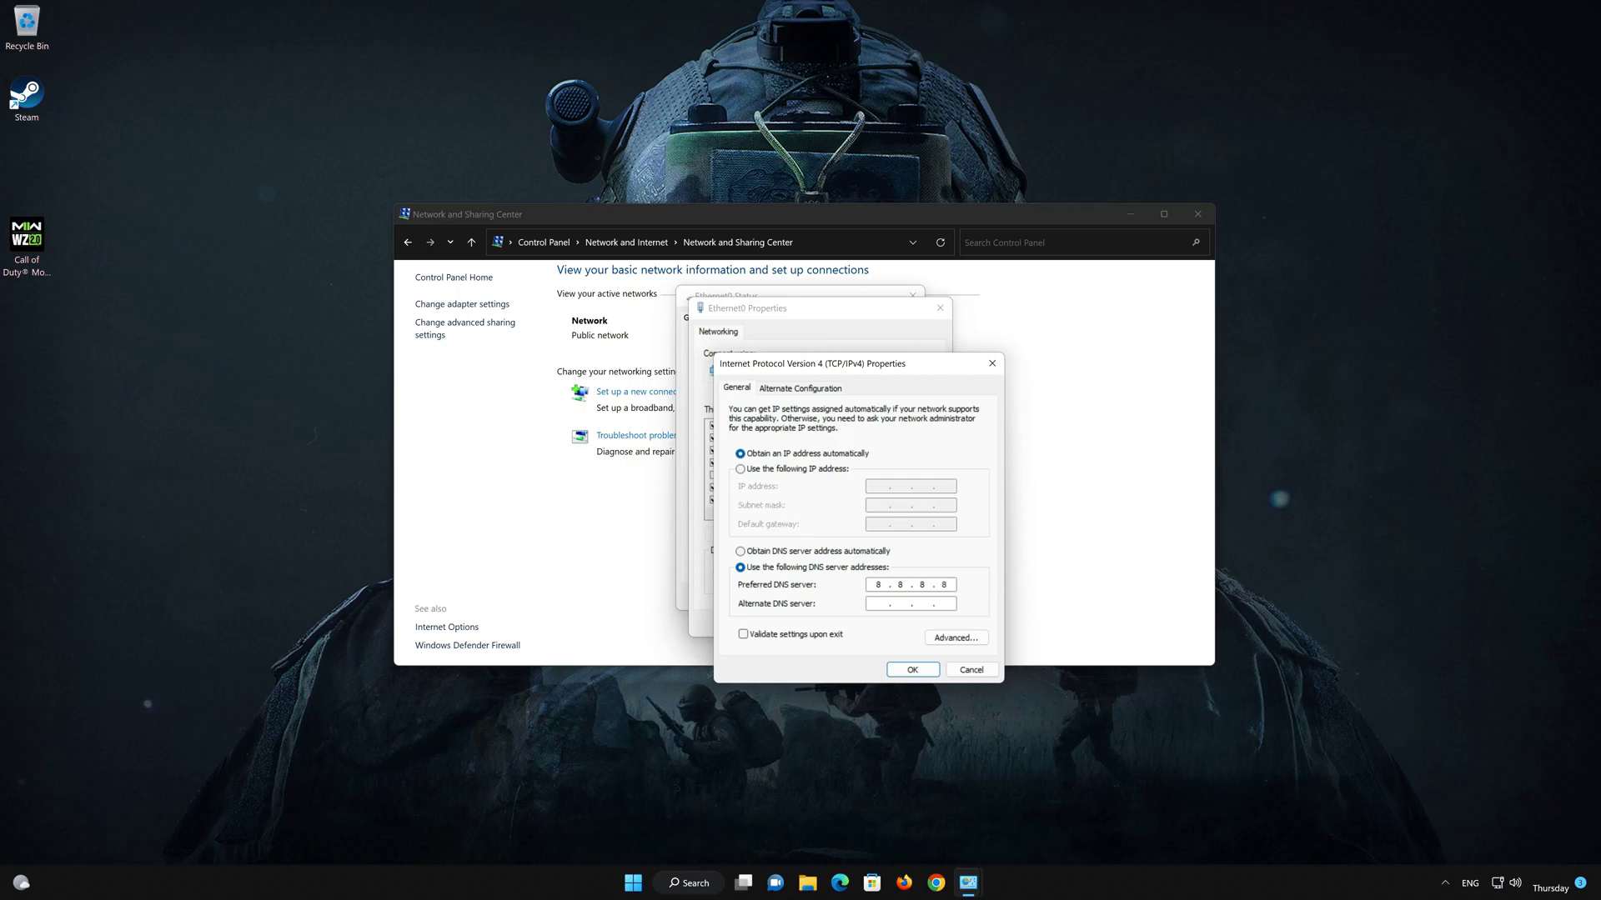
pyautogui.write('8 . 8 . 4 . 4')
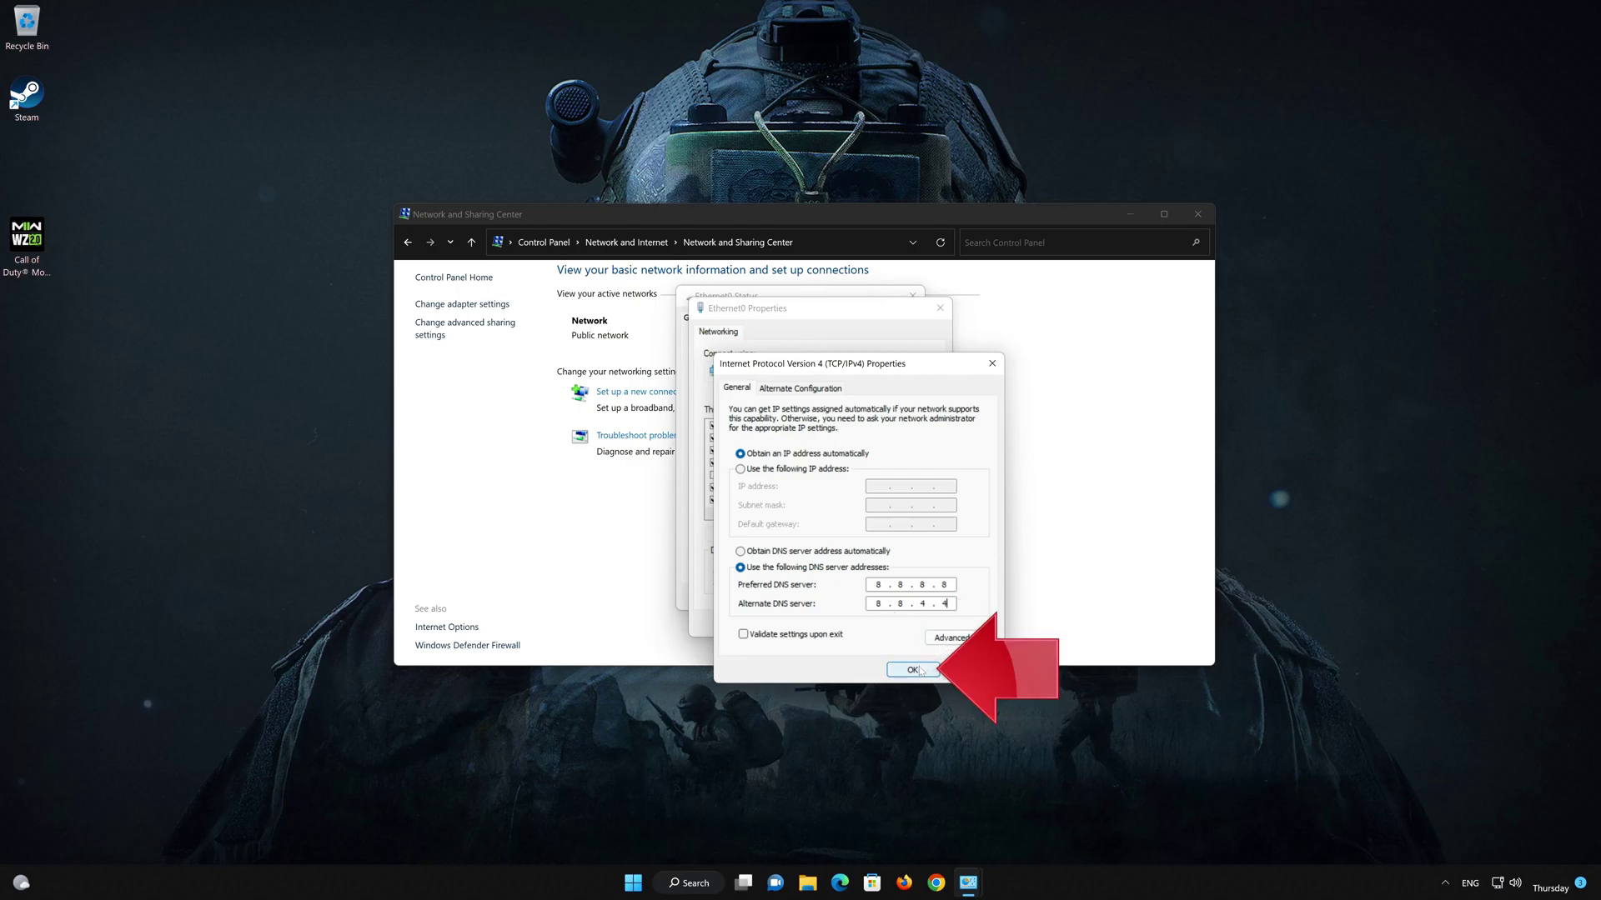
pyautogui.click(912, 669)
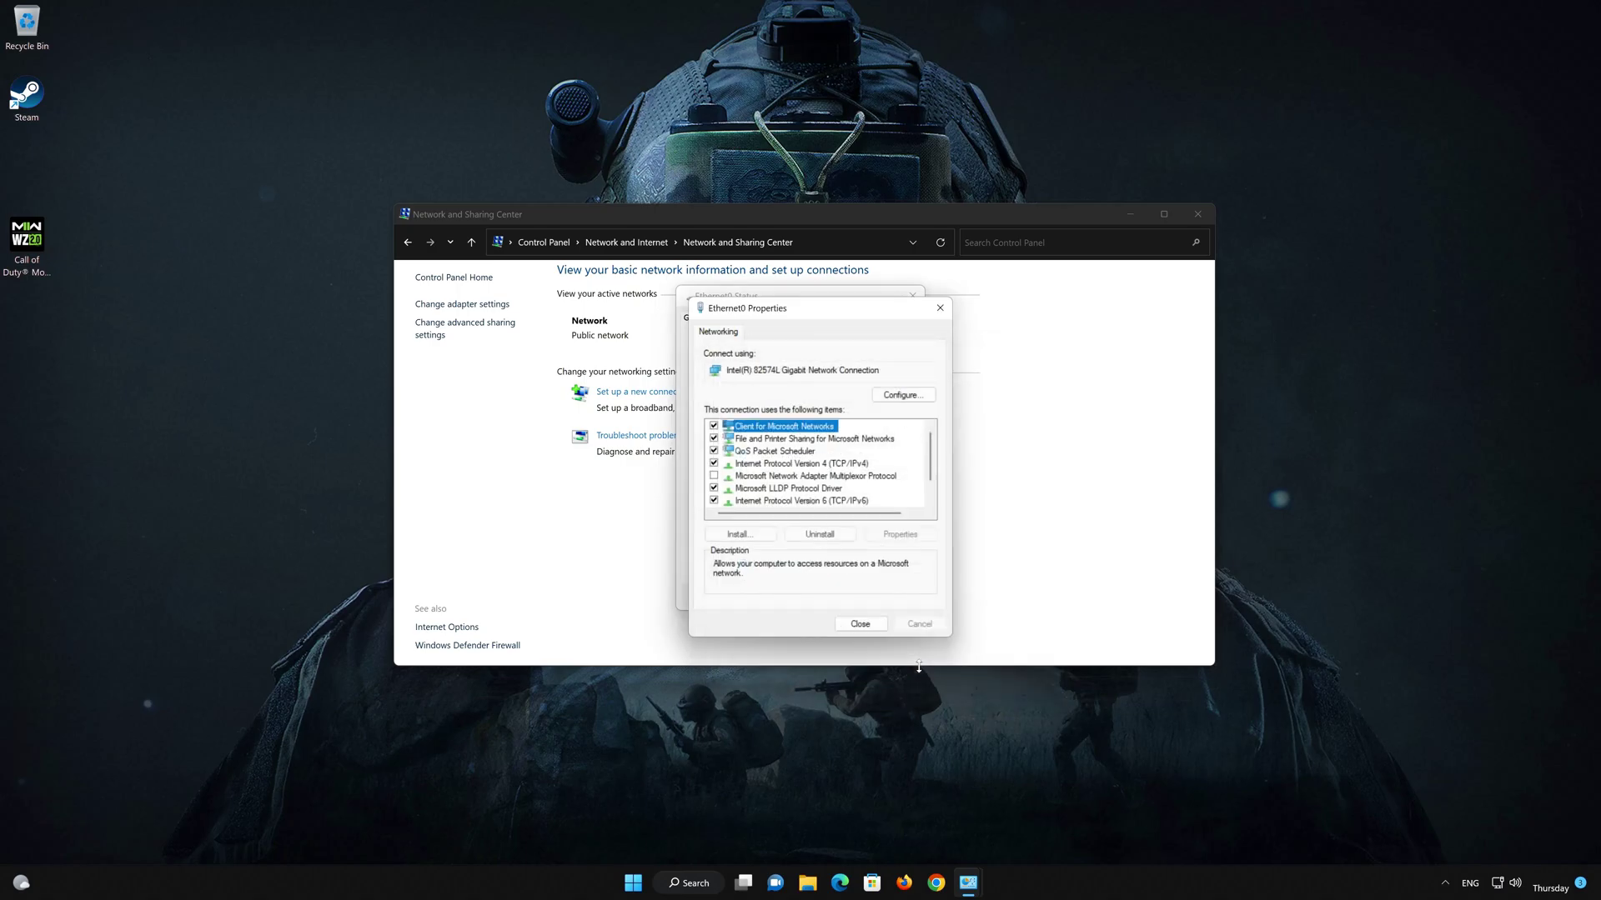
pyautogui.click(865, 629)
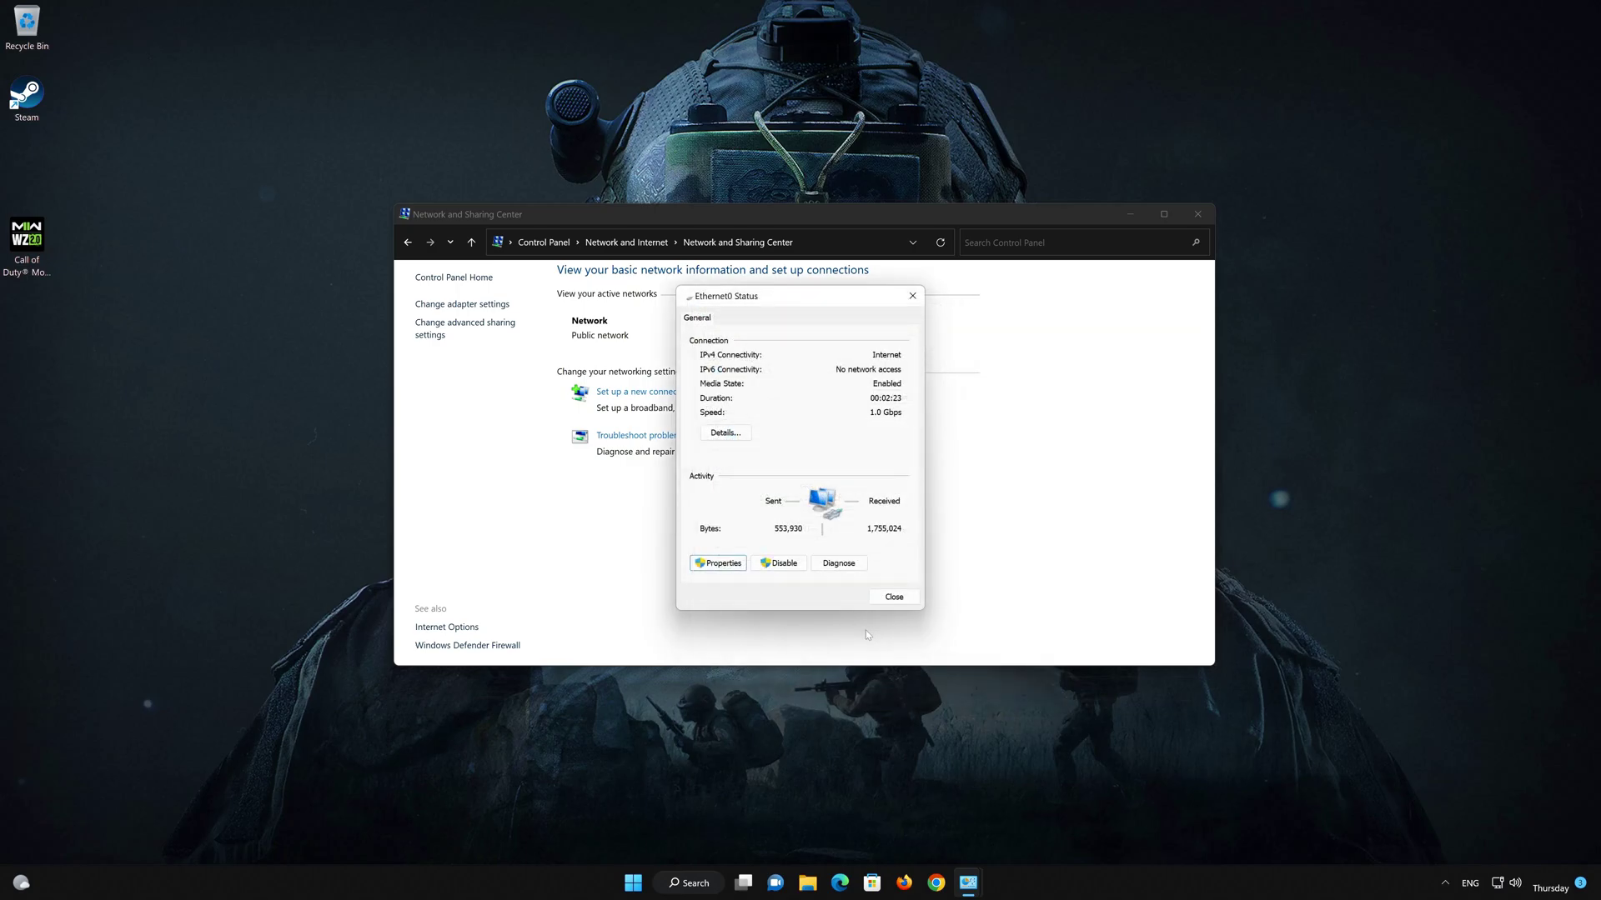
pyautogui.click(895, 598)
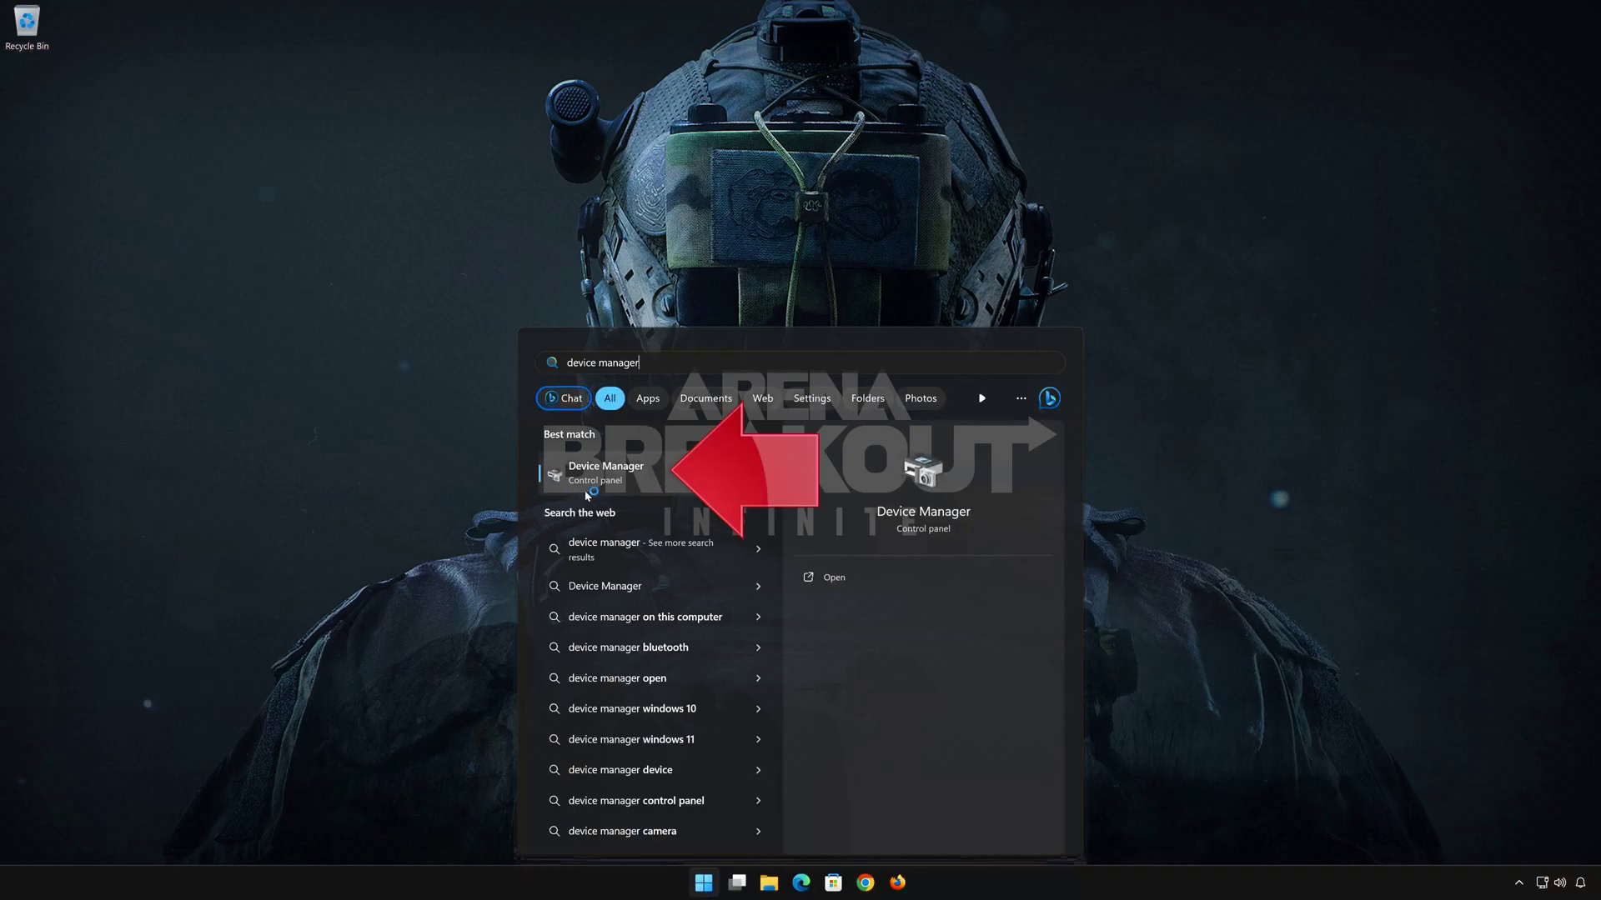
# - Launch Device Manager, centre its window and expand Network adapters
pyautogui.click(654, 472)
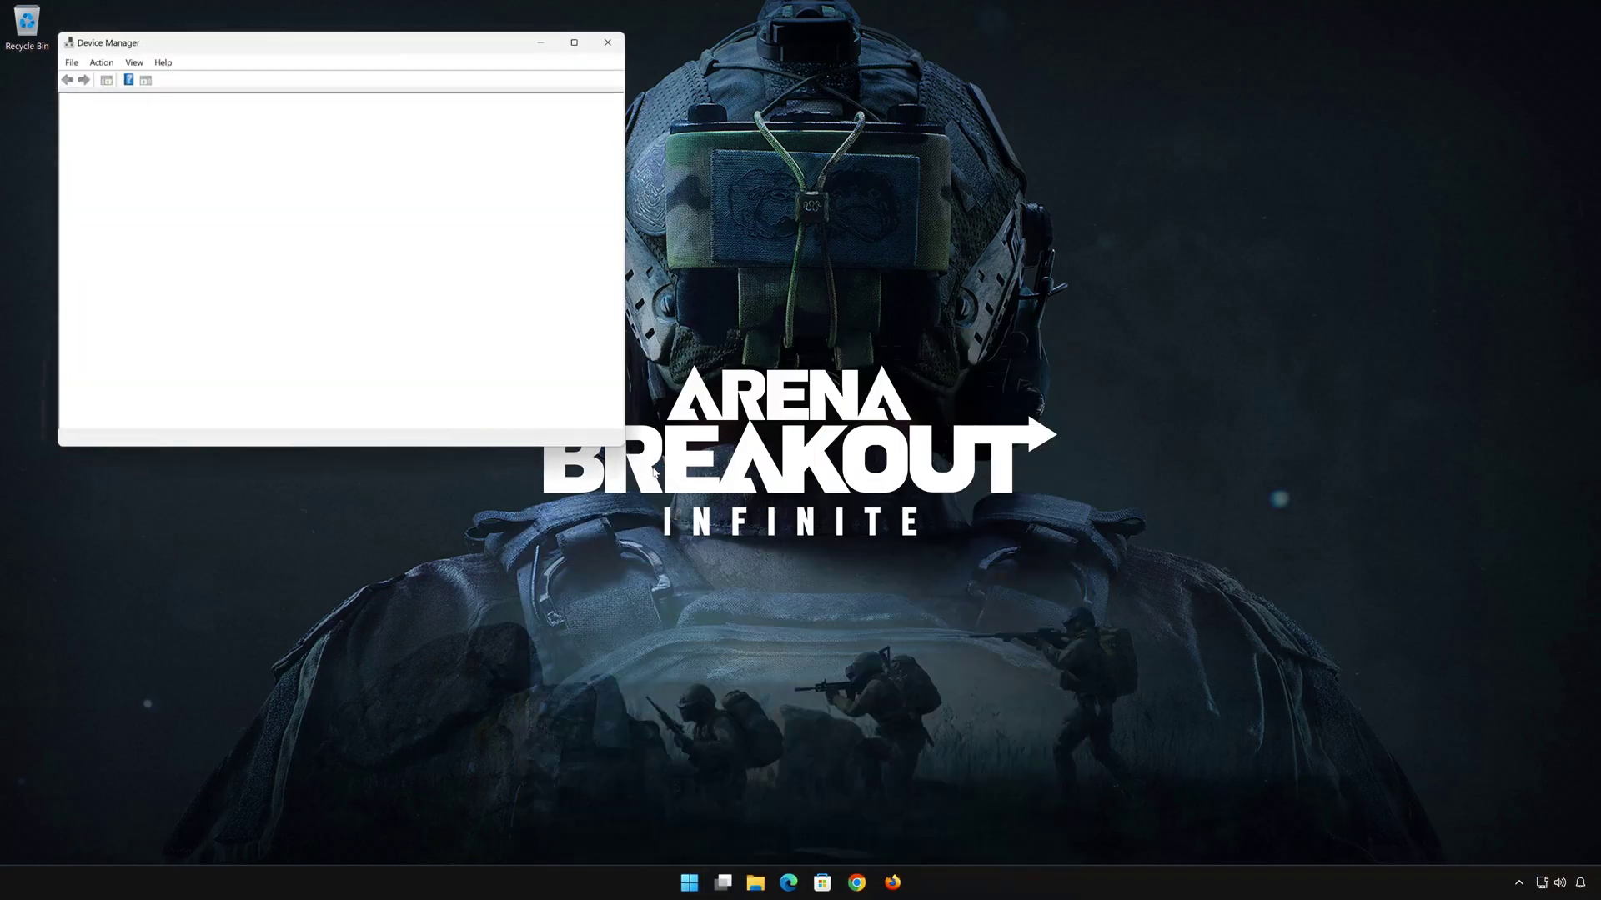
pyautogui.moveTo(402, 56); pyautogui.dragTo(887, 238)
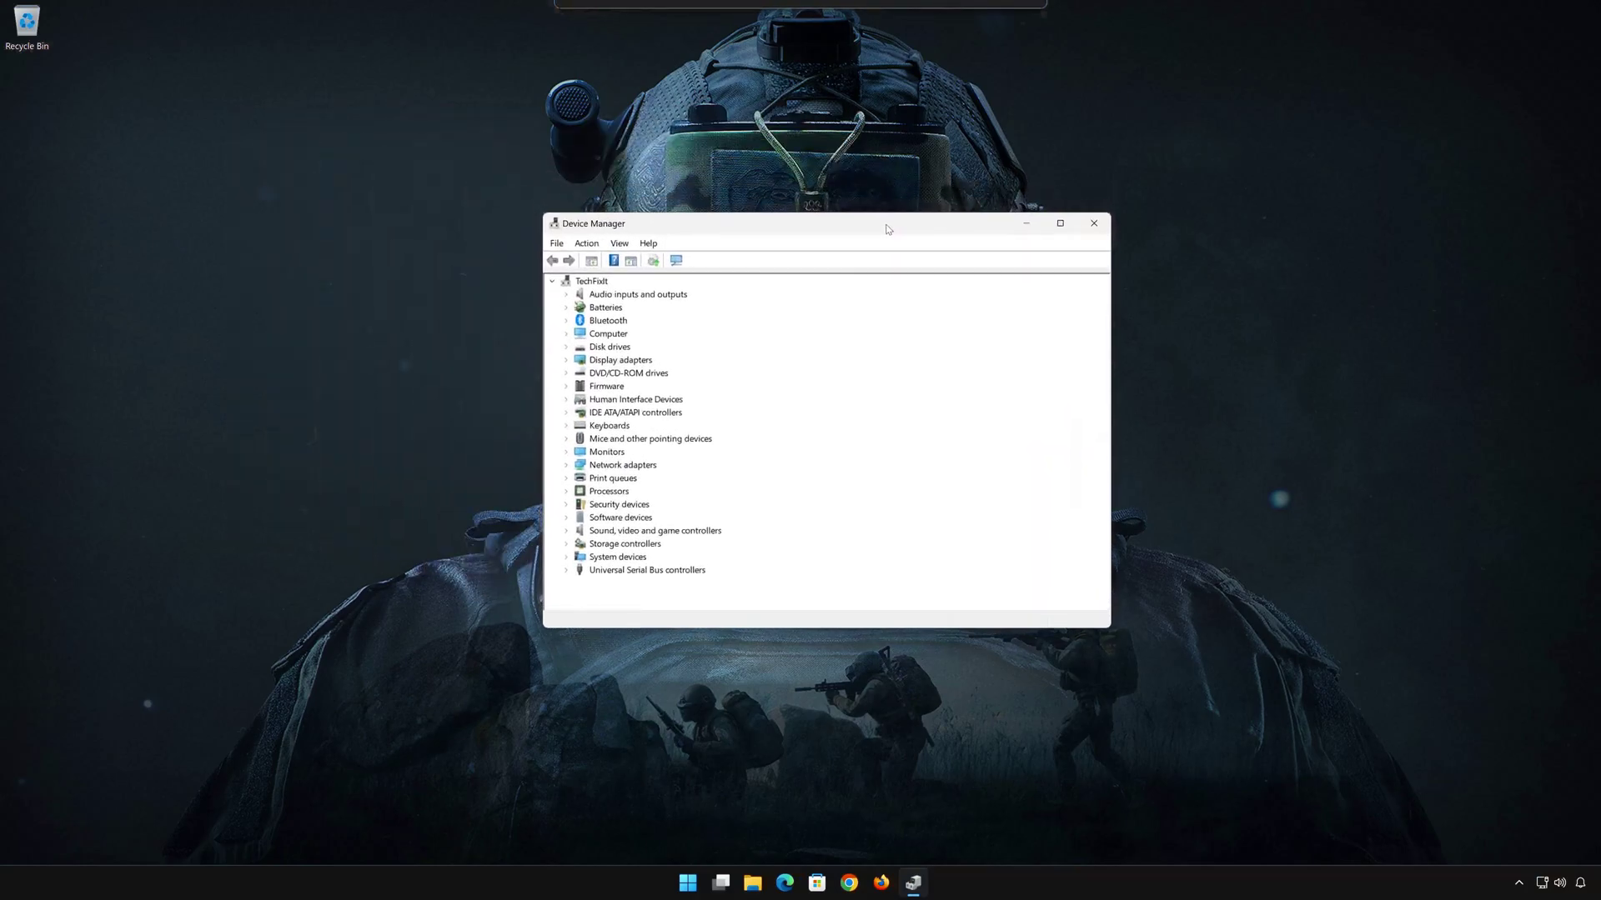
pyautogui.click(567, 466)
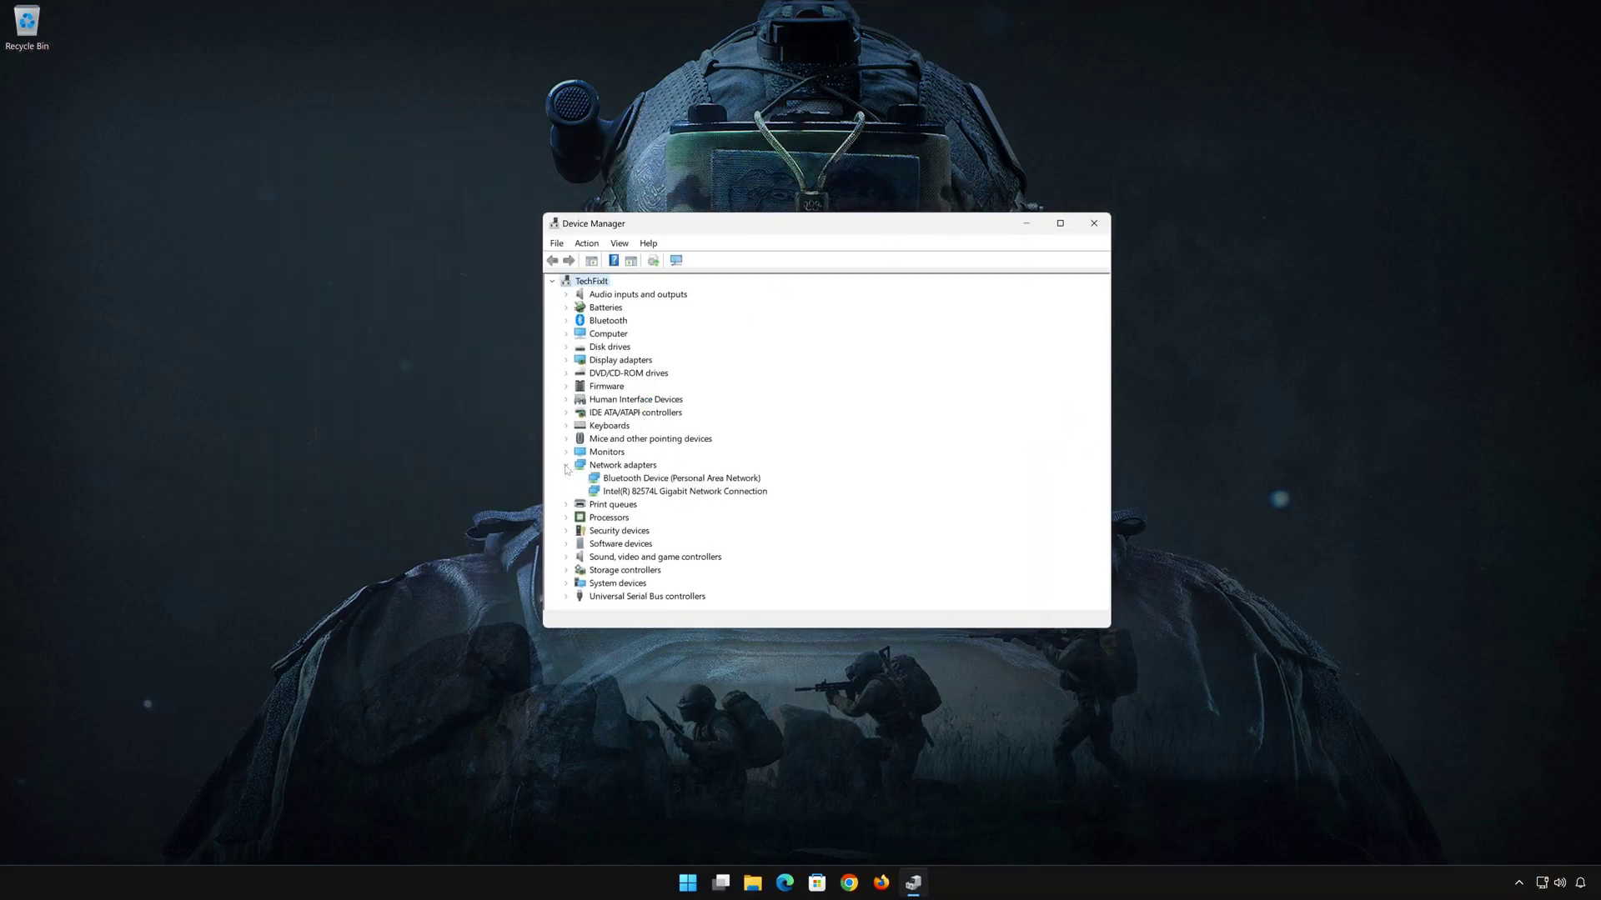
# - Start Update Driver from the Intel 82574L adapter's Driver properties
pyautogui.rightClick(617, 493)
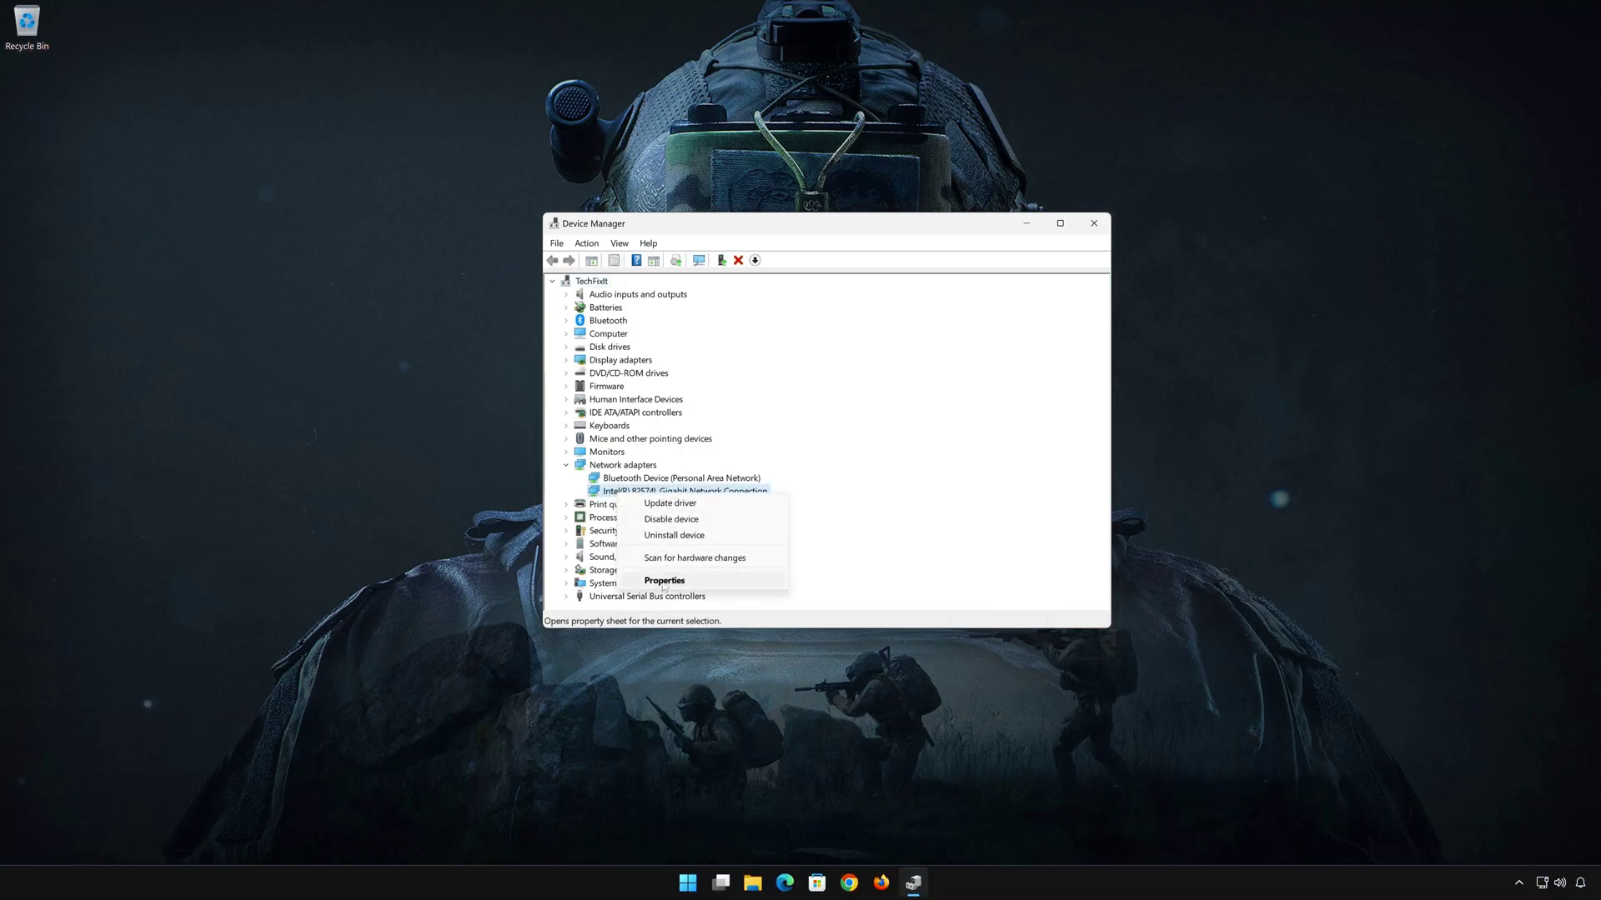
pyautogui.click(712, 582)
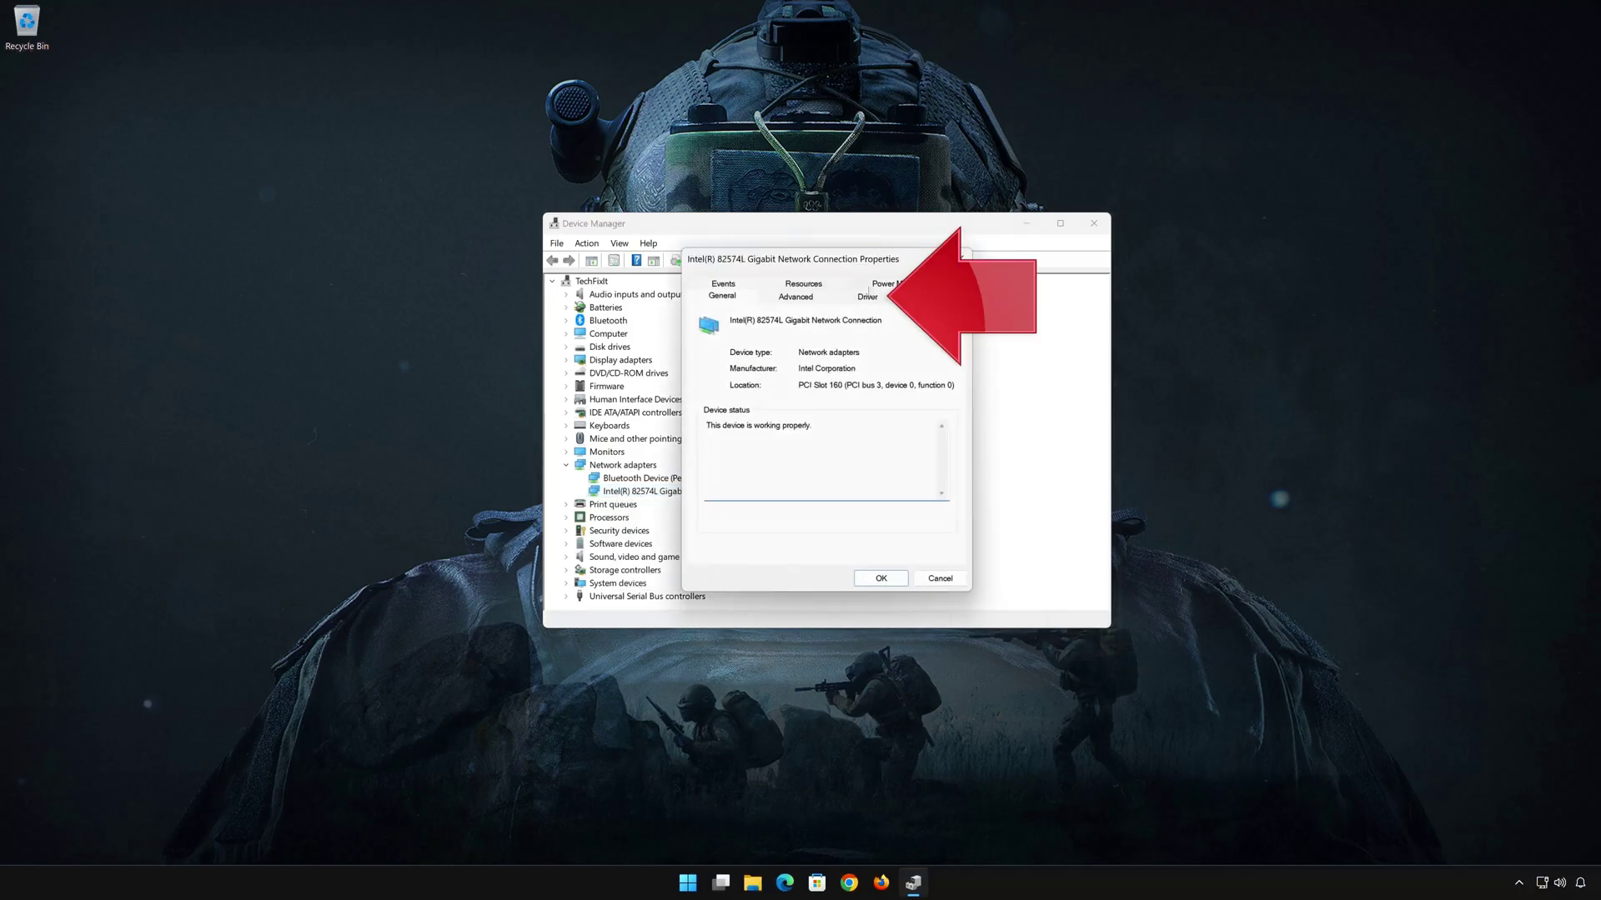
pyautogui.click(869, 297)
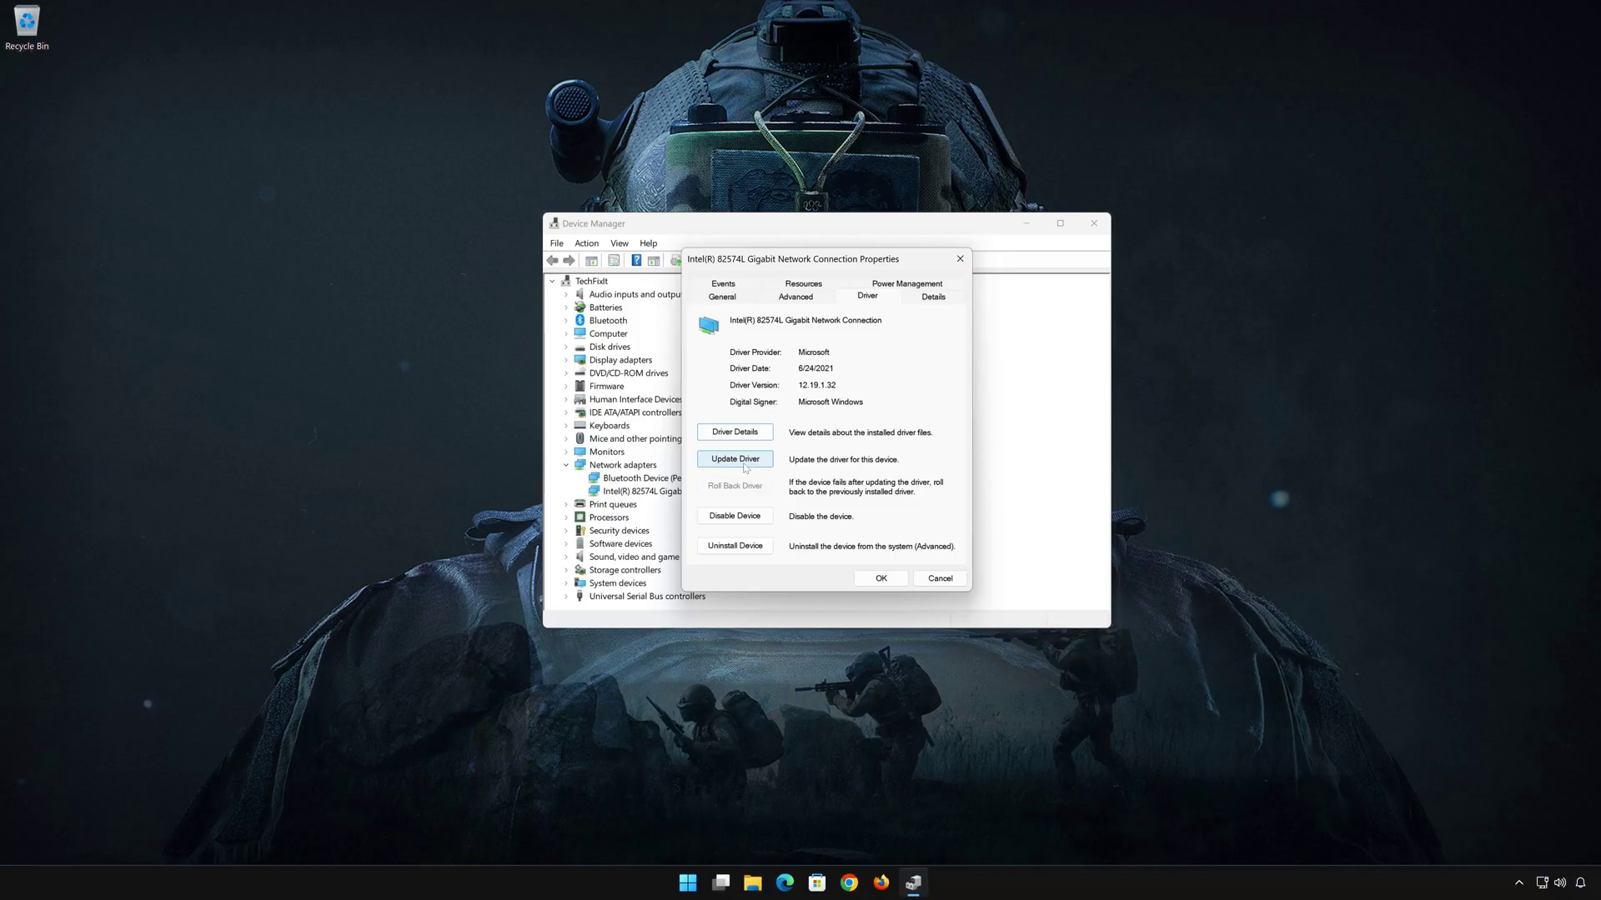
pyautogui.click(745, 465)
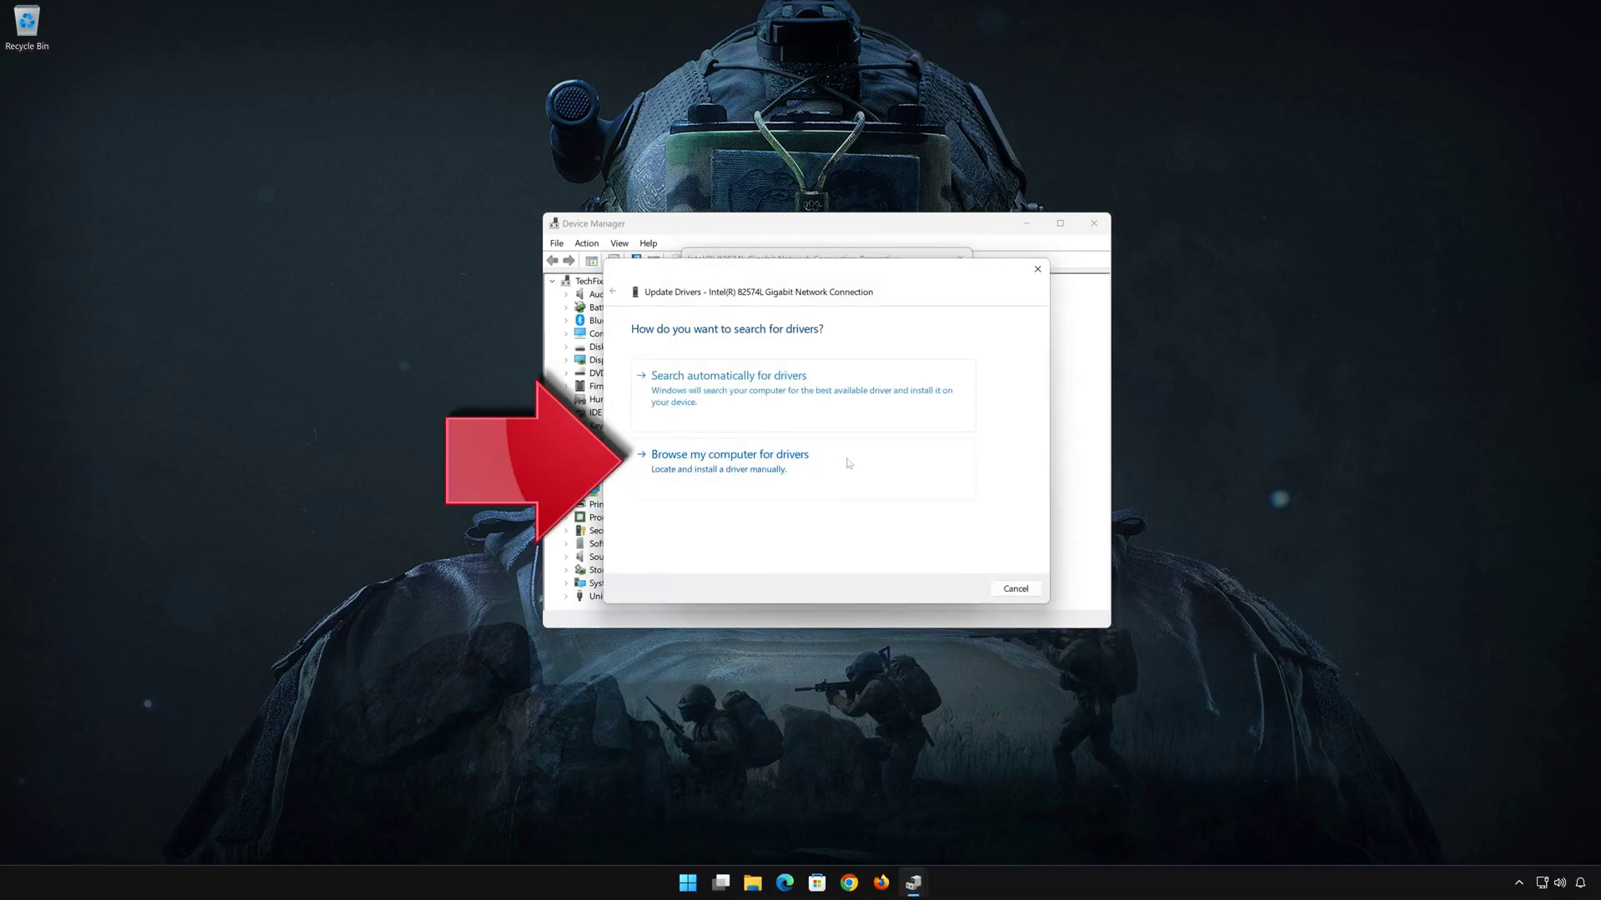
# - Reinstall the Intel 82574L driver from the compatible-drivers list and close the dialogs
pyautogui.click(724, 466)
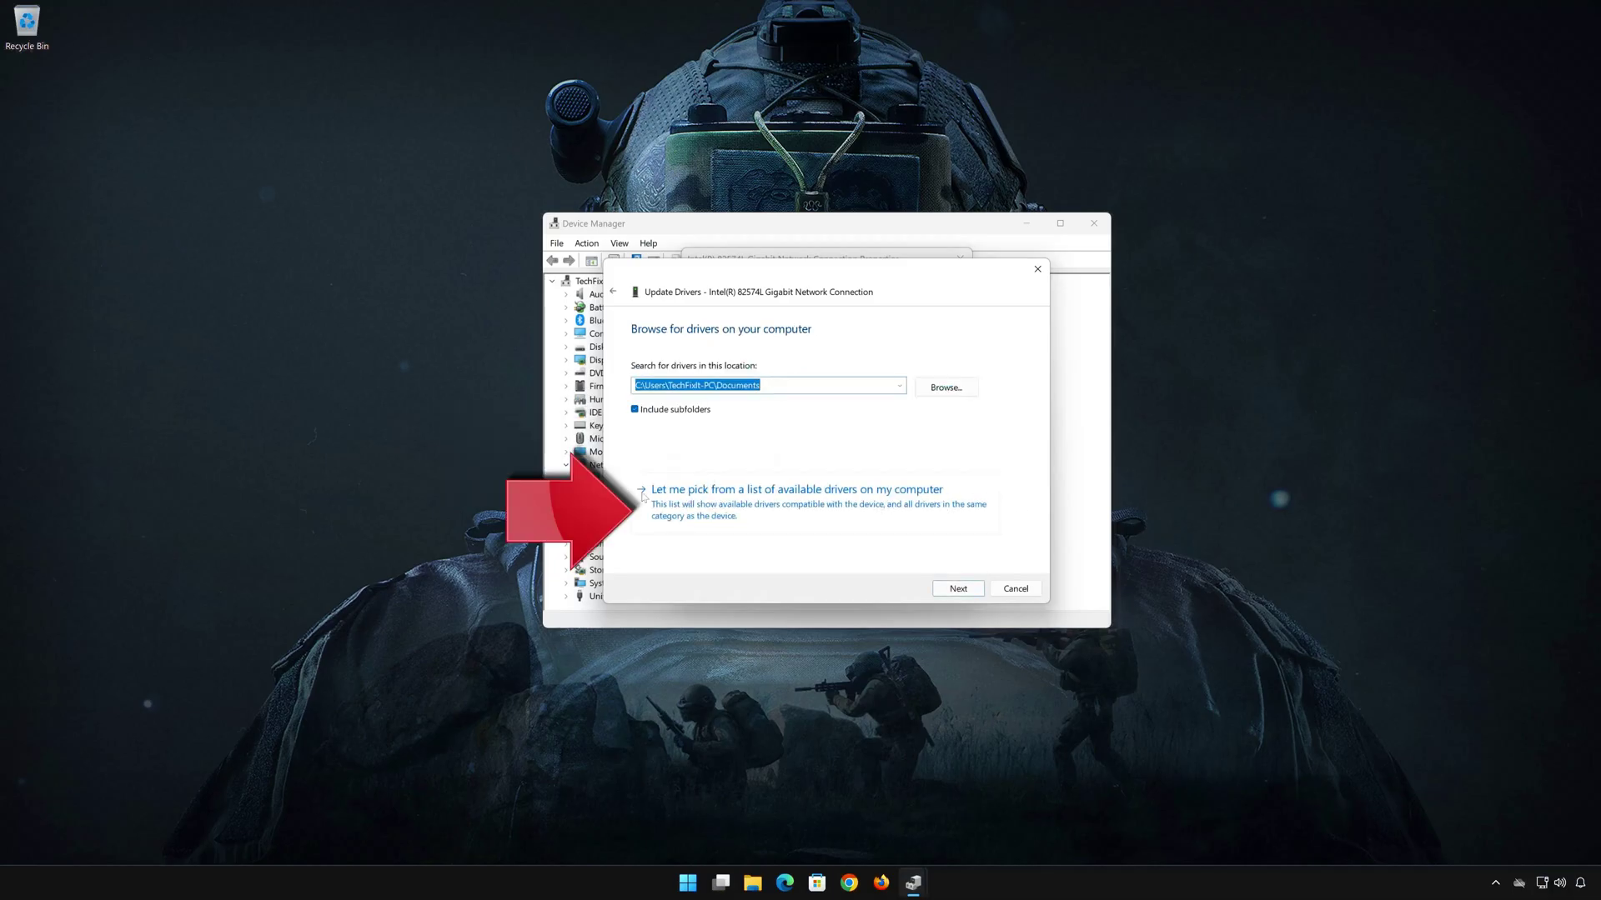
pyautogui.click(771, 504)
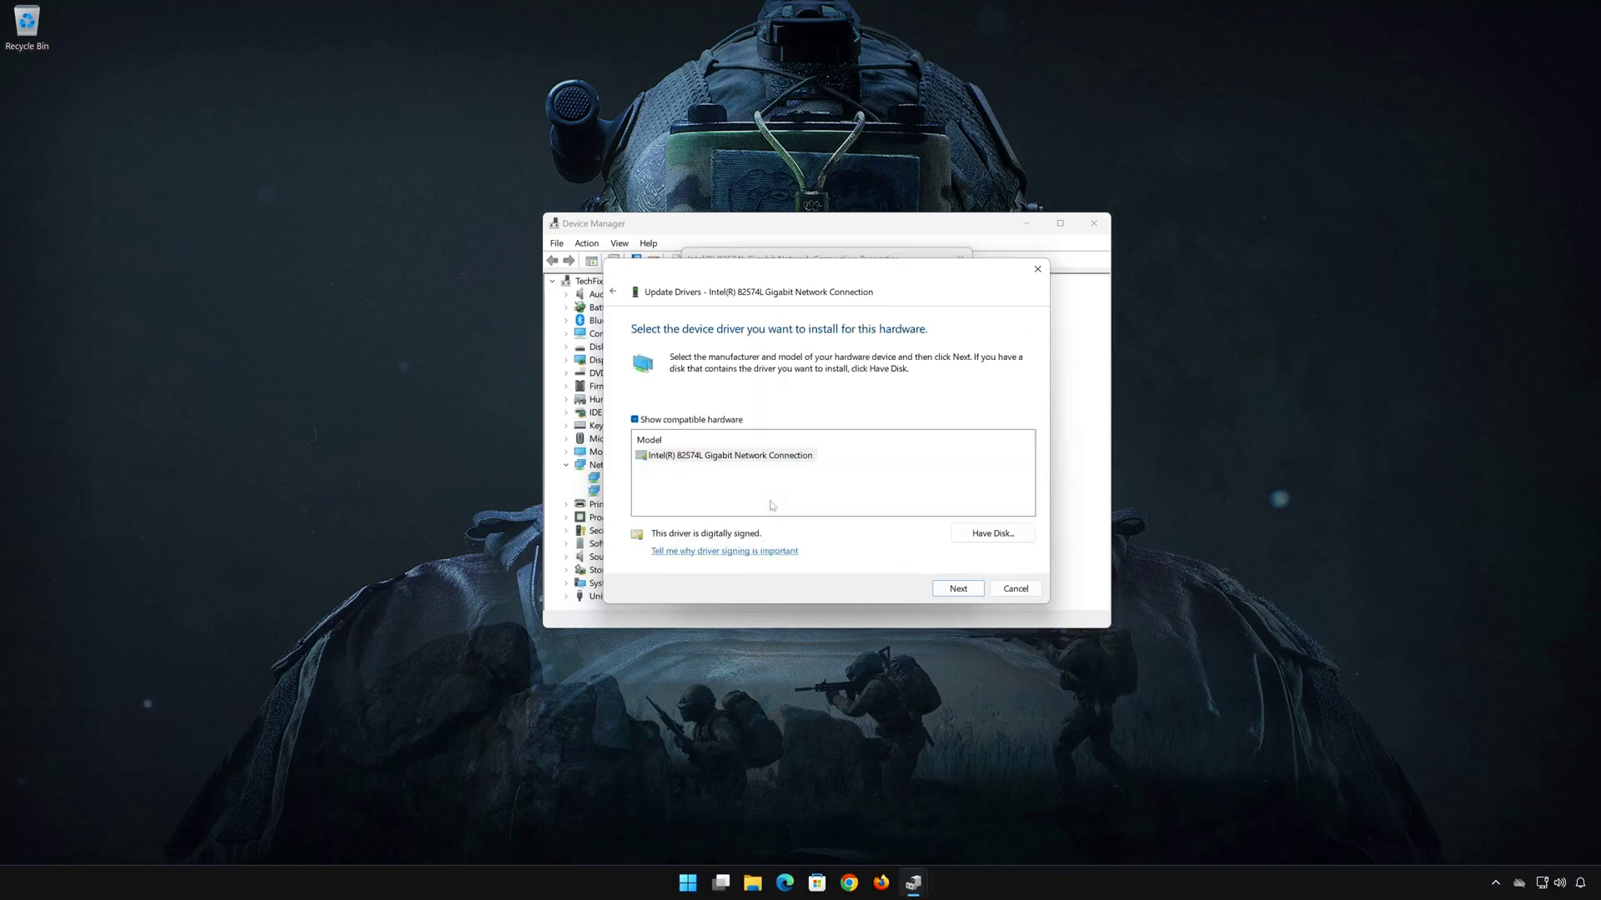
pyautogui.click(652, 457)
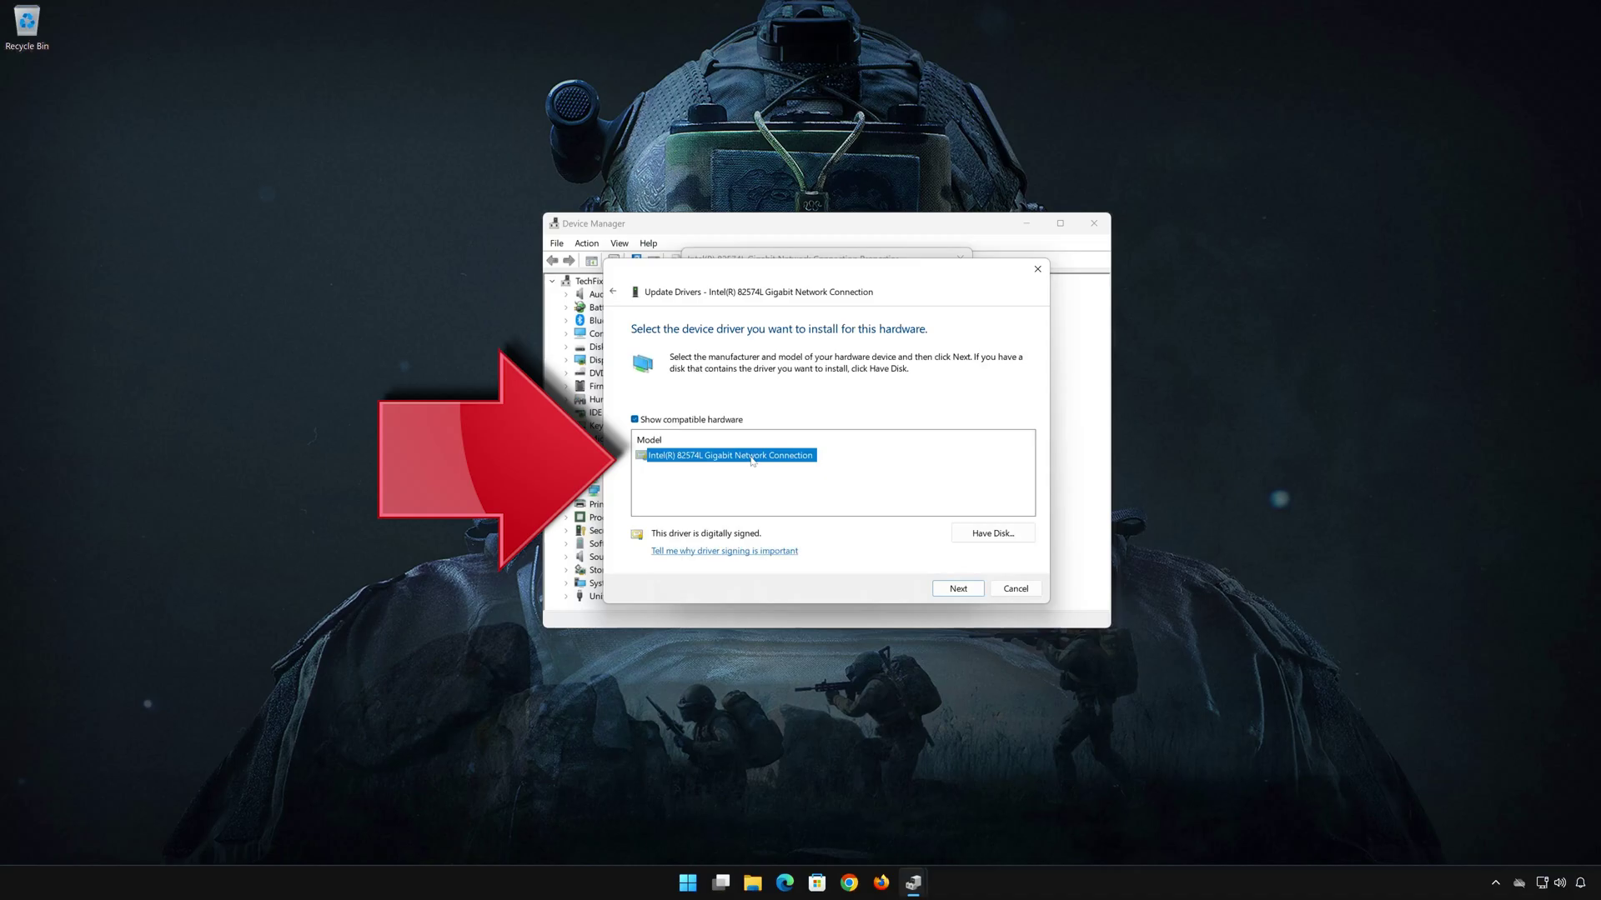
pyautogui.click(959, 587)
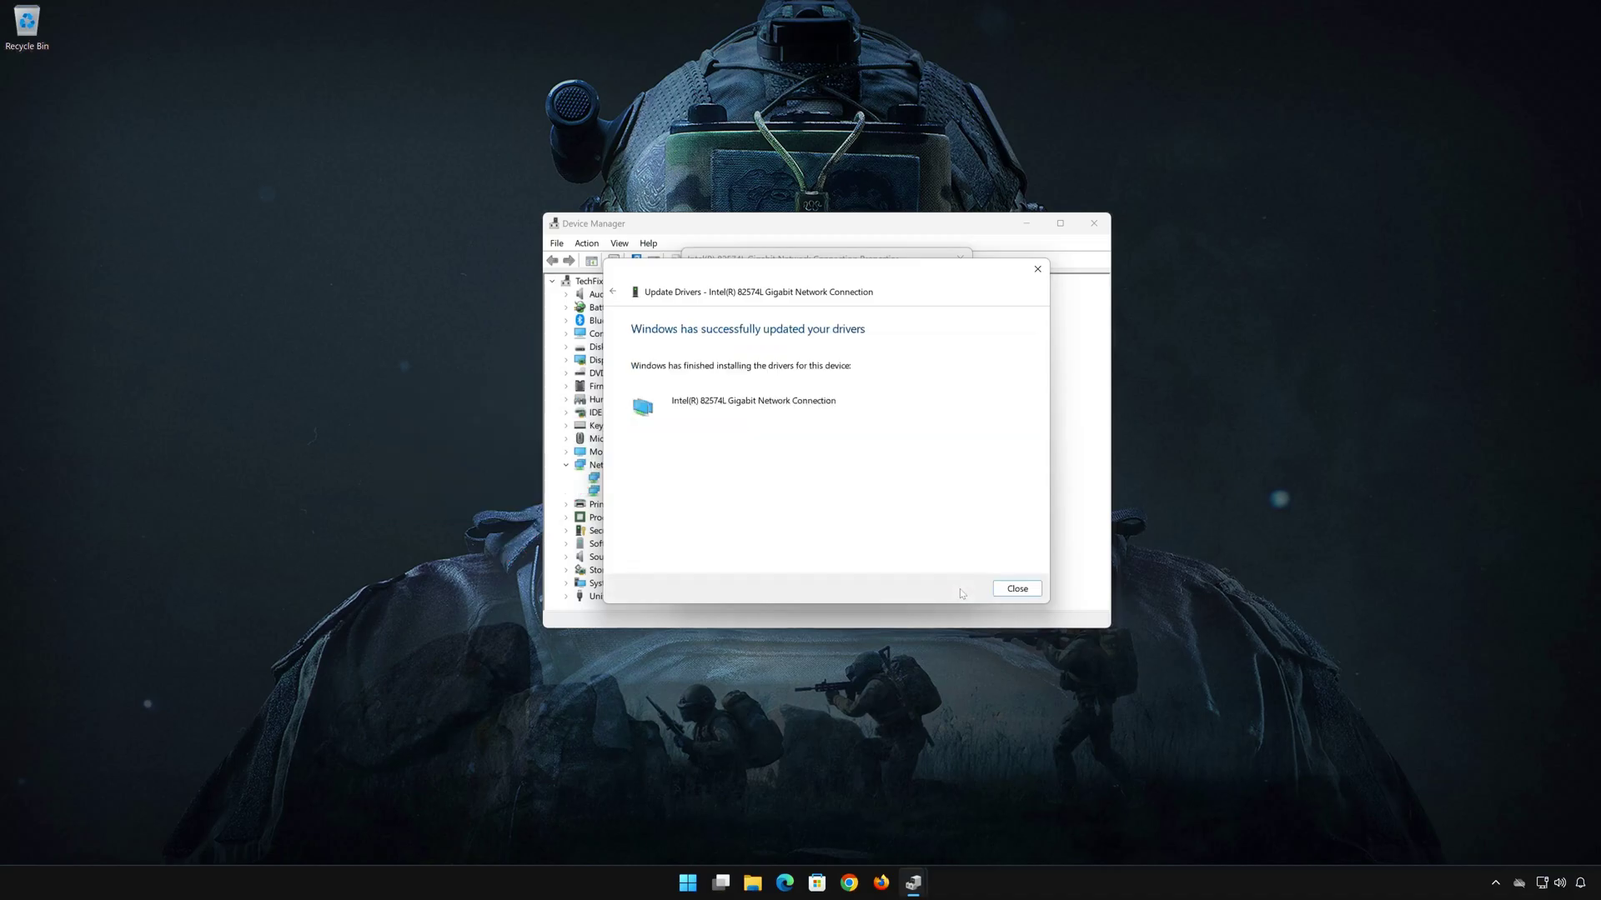
pyautogui.click(1016, 588)
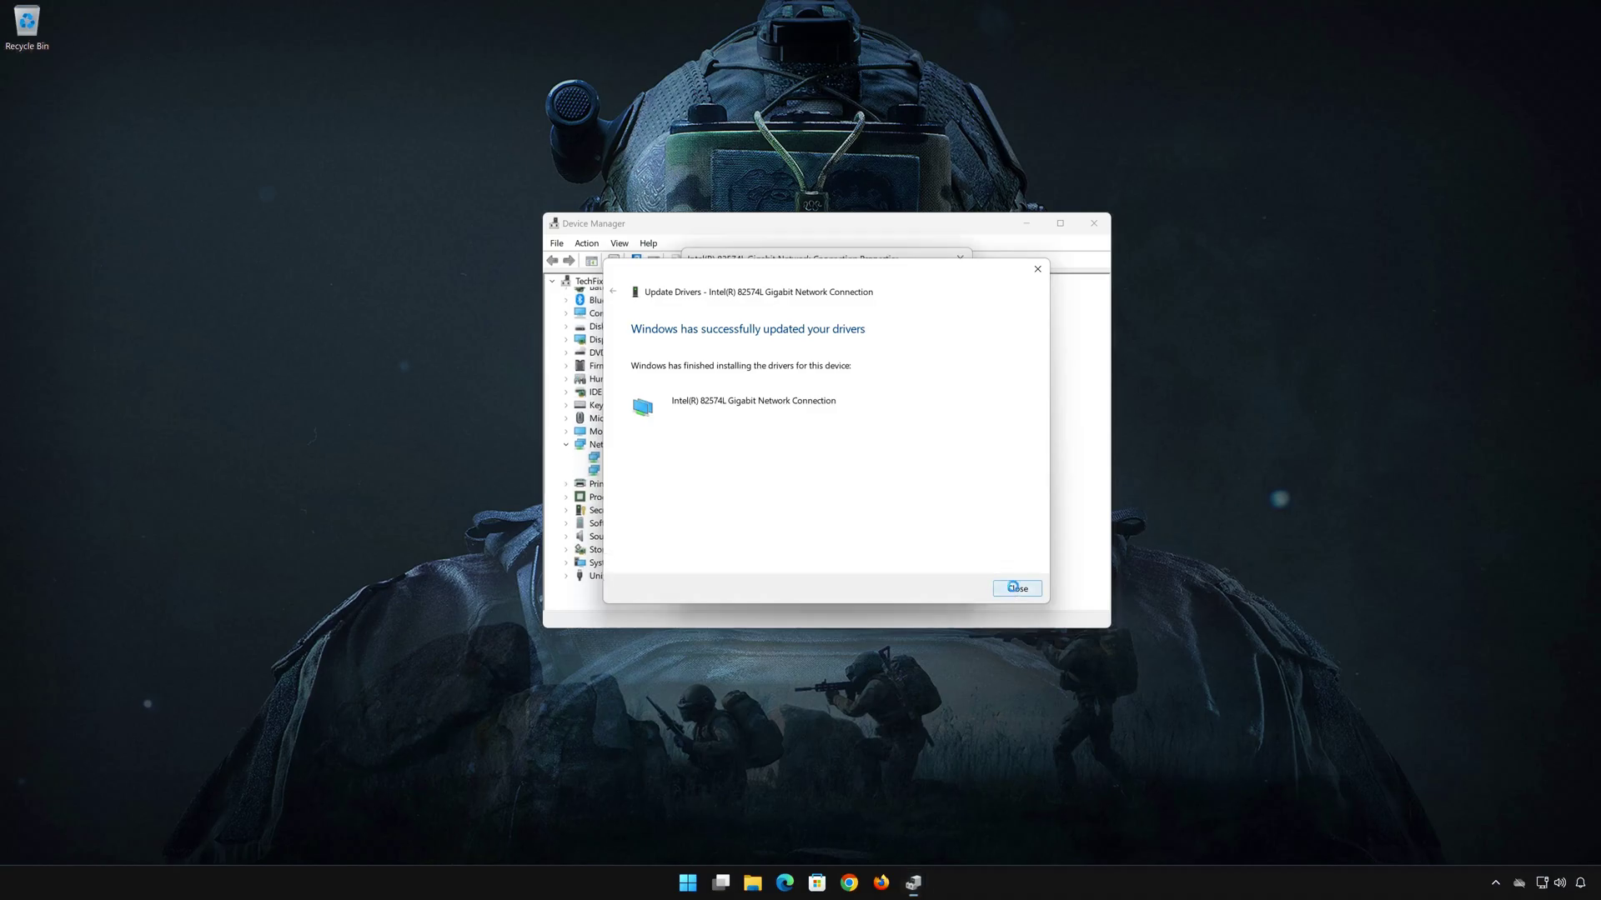
pyautogui.click(881, 578)
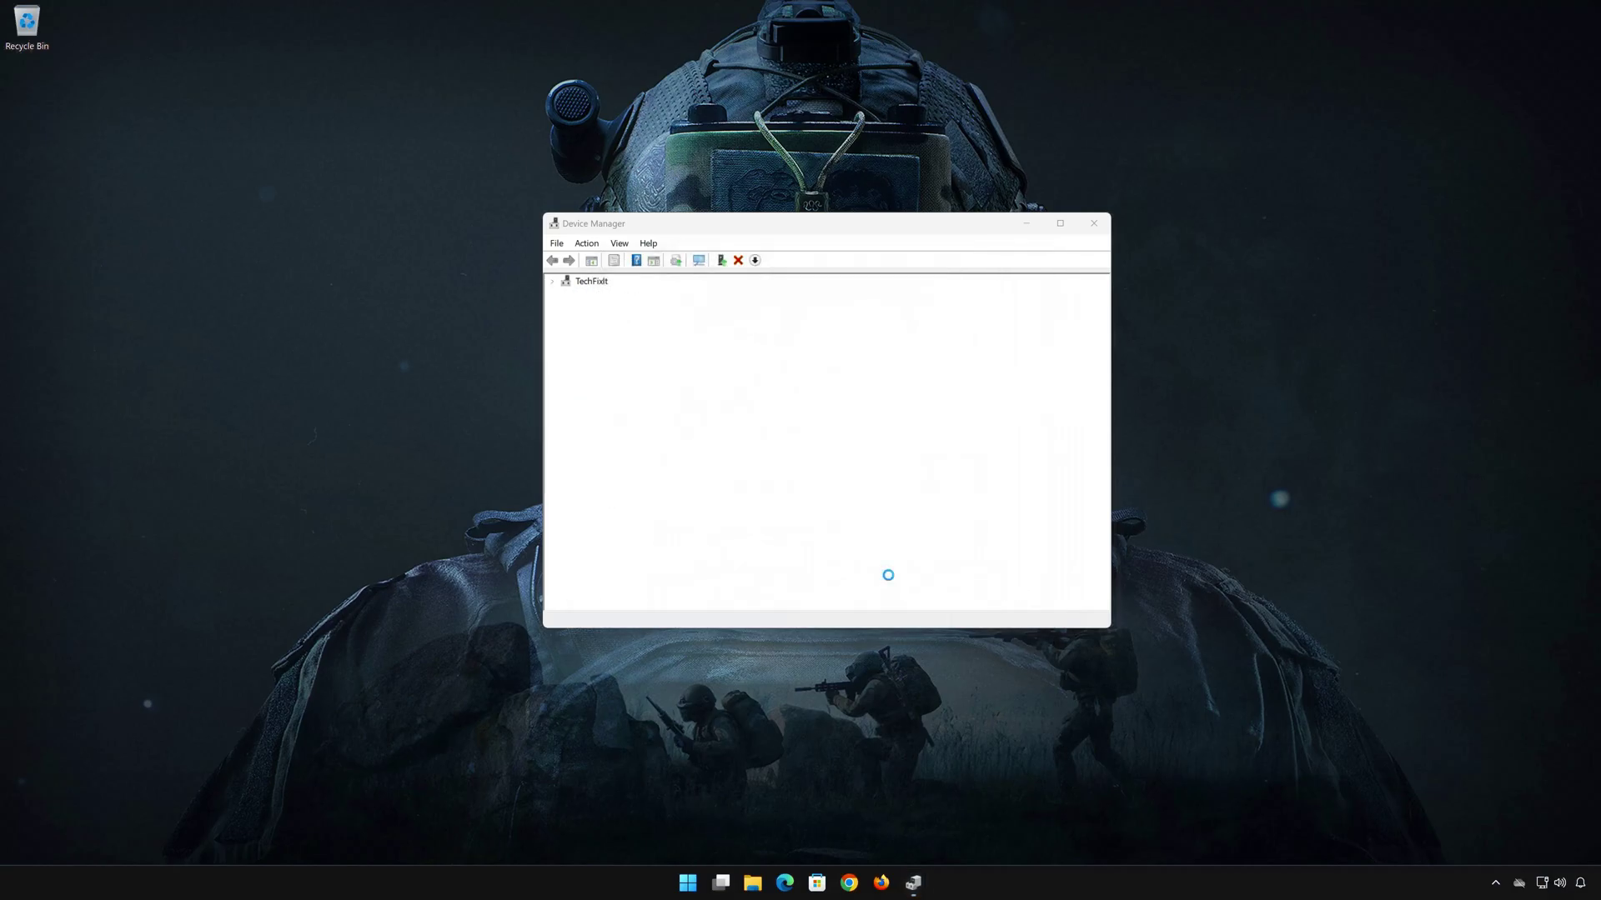